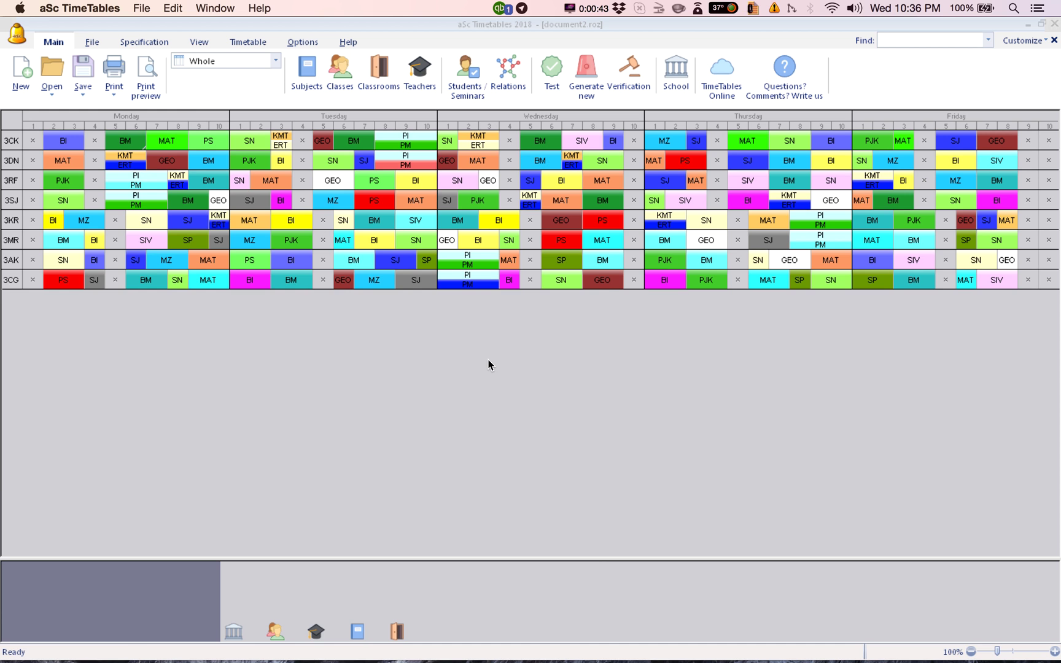
# Step: Open the Bell times / Rename periods list from School settings and select period 1
pyautogui.press('super+Tab')
pyautogui.click(678, 73)
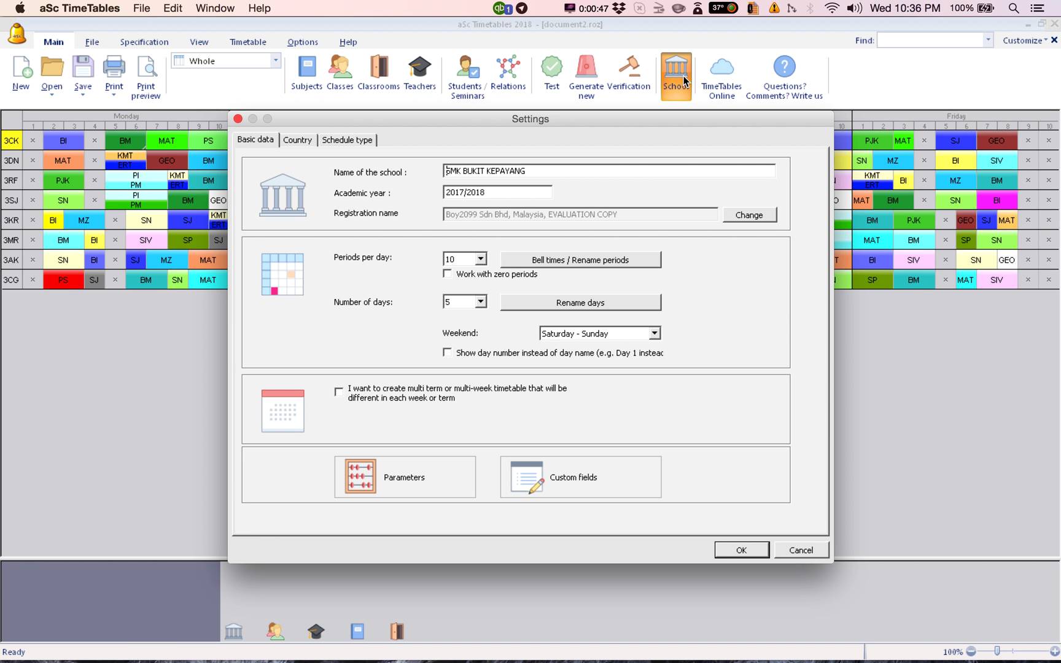
pyautogui.click(571, 261)
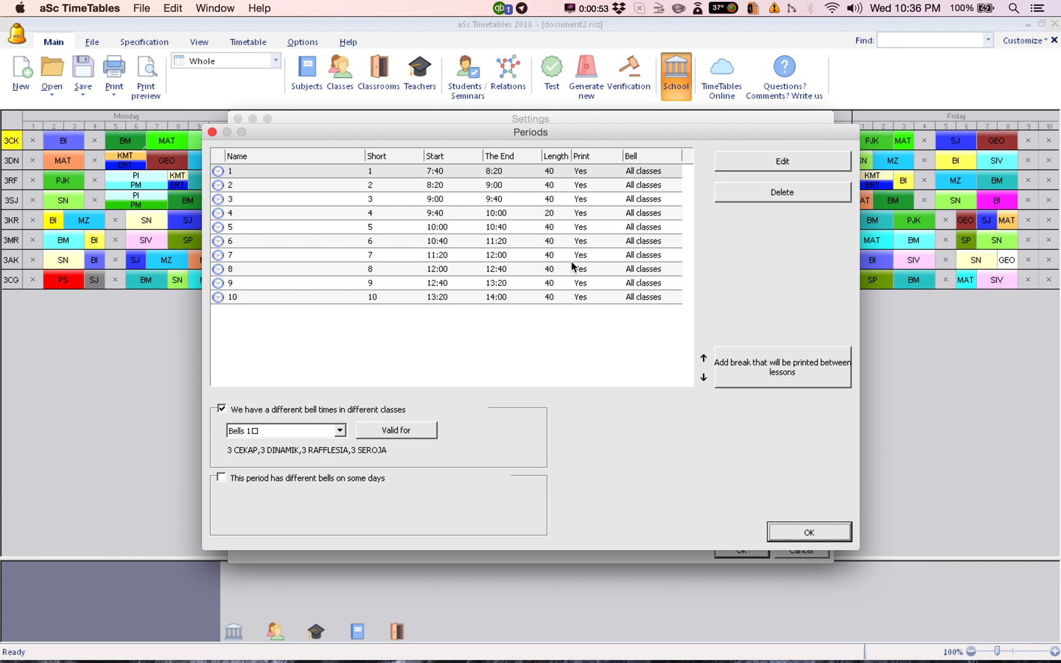
pyautogui.click(397, 170)
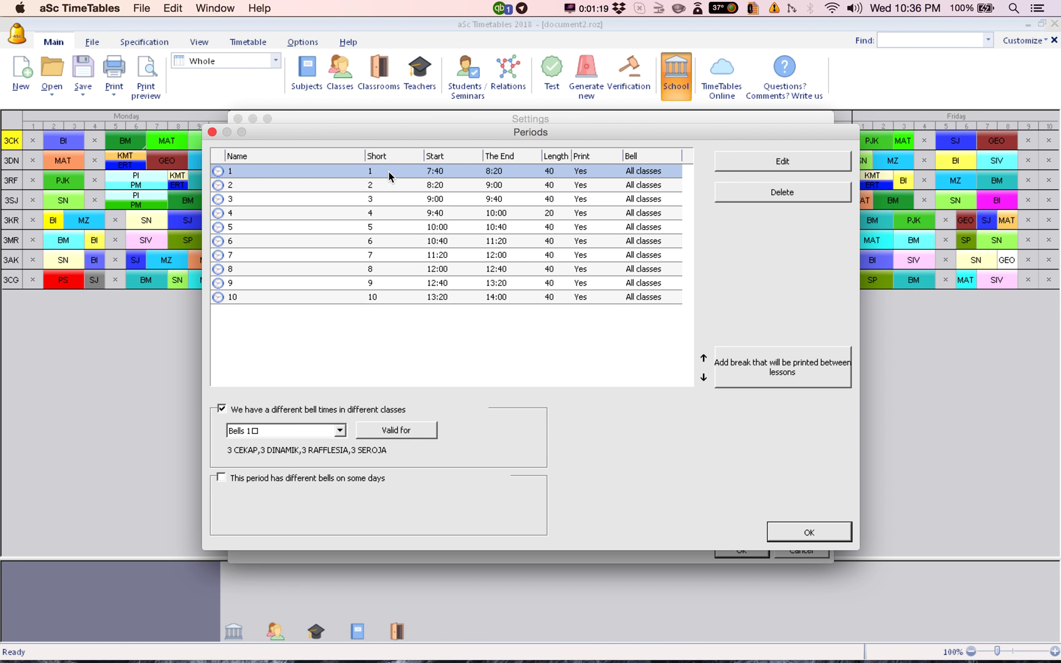
# Step: Give period 1 a Friday-only bell time of 7:40–8:10, then select period 2
pyautogui.click(221, 478)
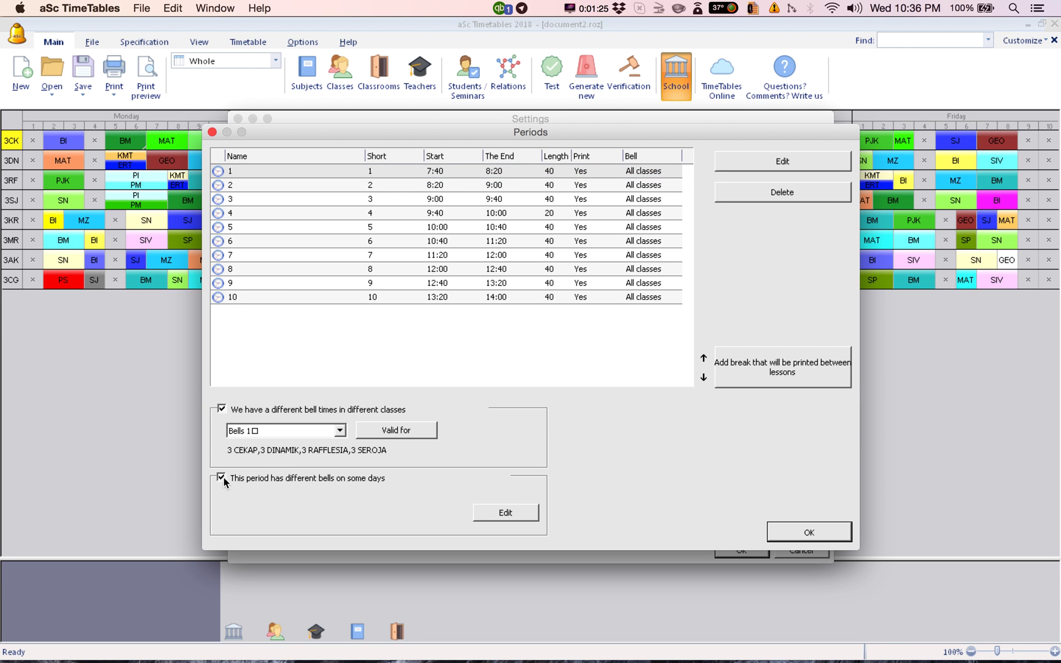
pyautogui.click(509, 517)
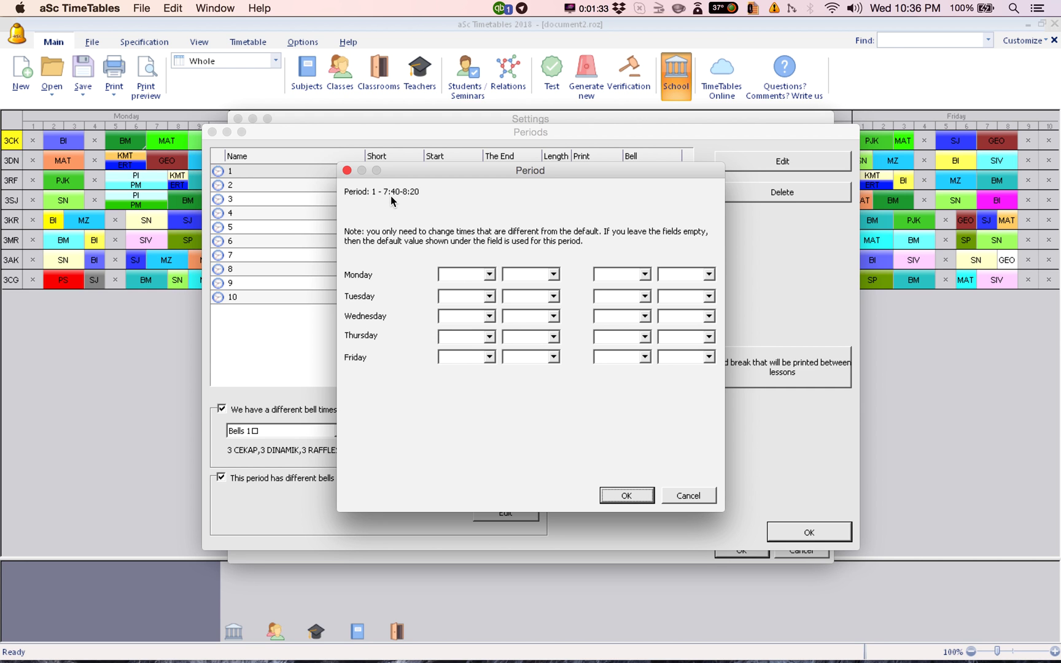
pyautogui.click(474, 361)
pyautogui.write('7')
pyautogui.press('Tab')
pyautogui.write('40')
pyautogui.write('8')
pyautogui.press('Tab')
pyautogui.write('10')
pyautogui.click(627, 496)
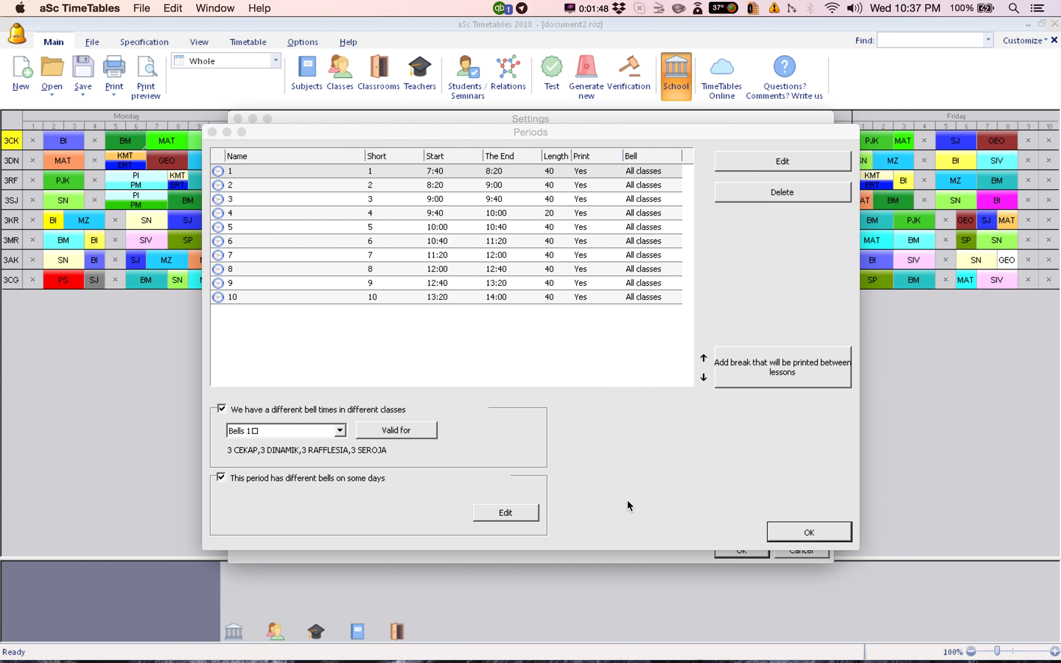
pyautogui.click(404, 185)
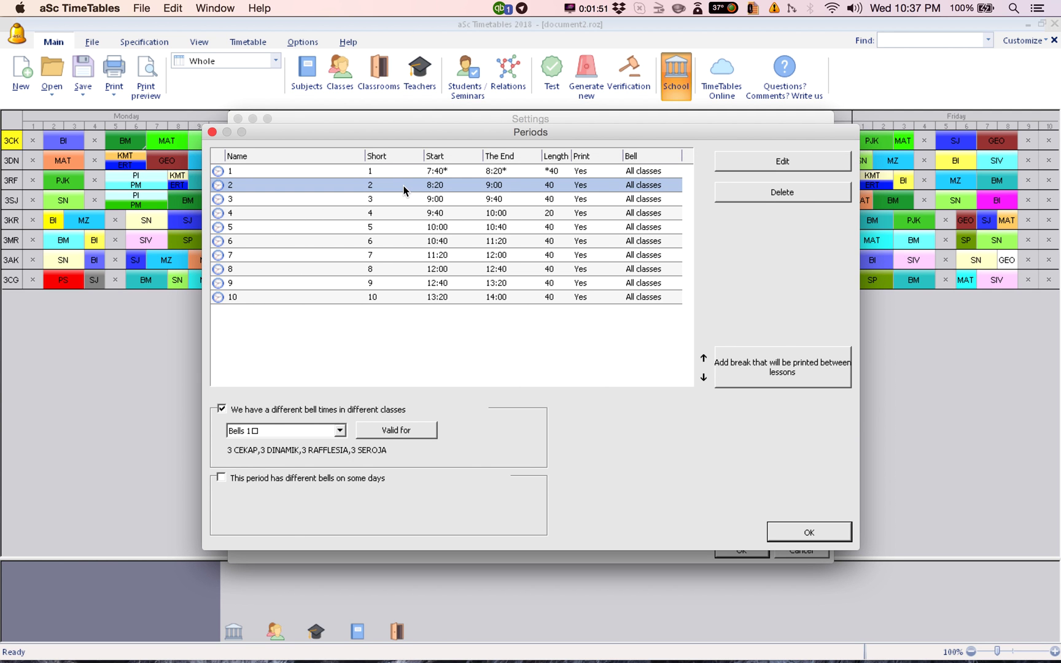
# Step: Give period 2 different Friday bells of 8:10–8:40
pyautogui.click(222, 478)
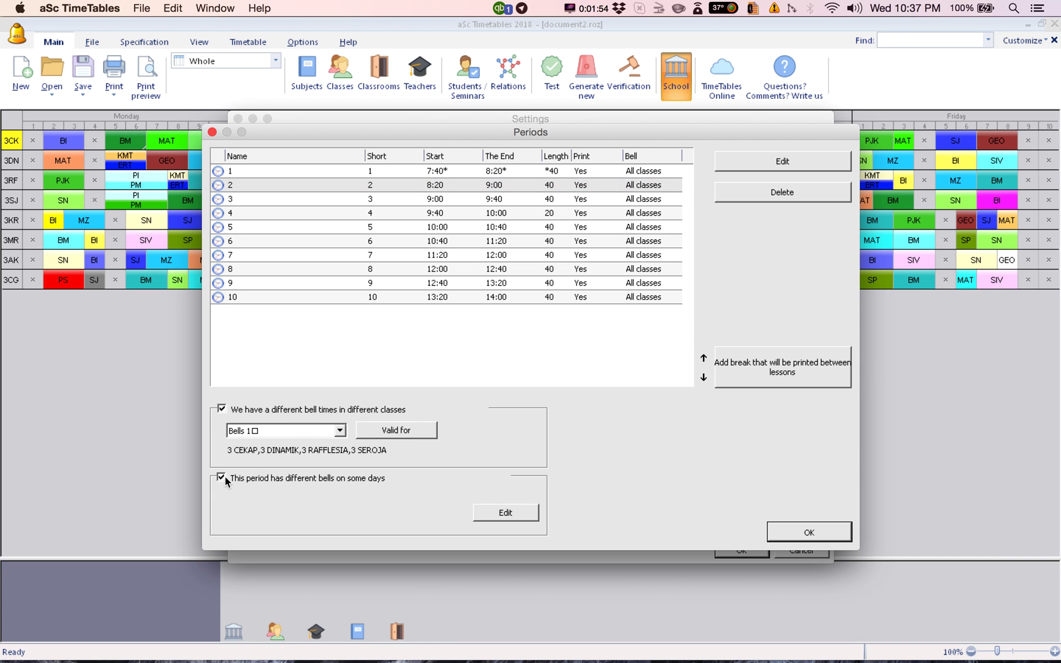
pyautogui.click(506, 513)
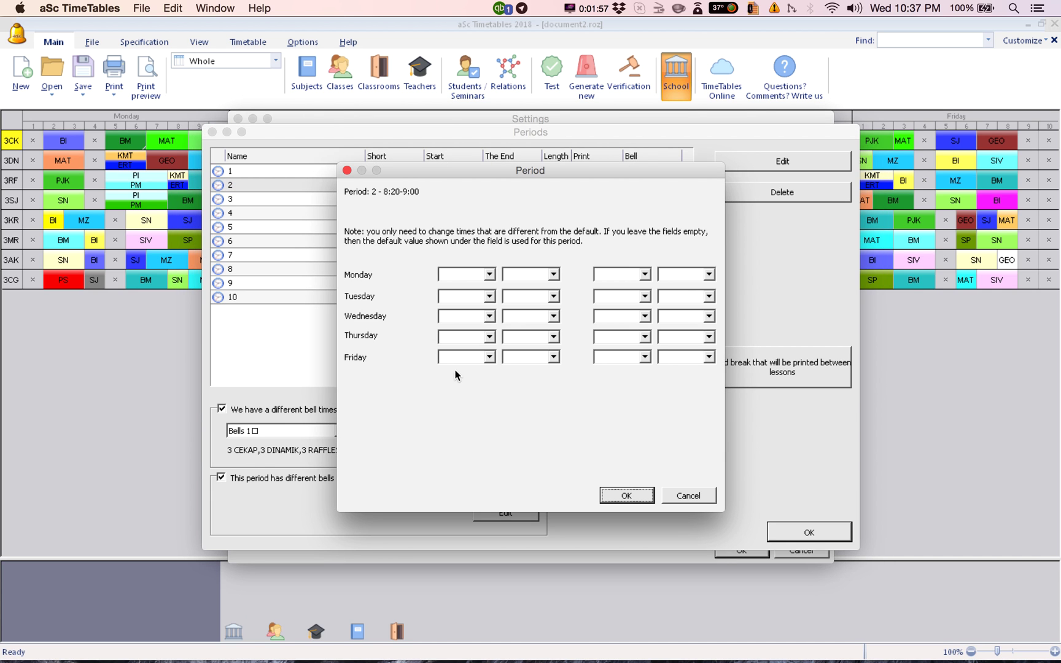
pyautogui.click(465, 357)
pyautogui.write('8')
pyautogui.press('Tab')
pyautogui.write('10')
pyautogui.press('Tab')
pyautogui.write('8')
pyautogui.press('Tab')
pyautogui.write('40')
pyautogui.press('Return')
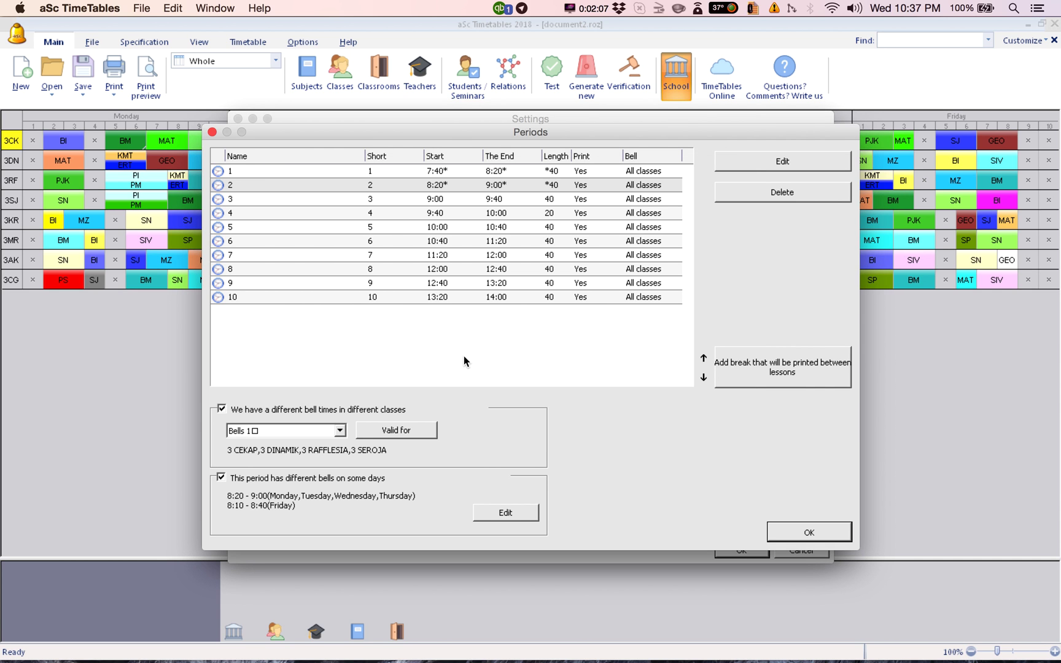
# Step: Give period 3 different Friday bells of 8:40–9:10
pyautogui.click(437, 198)
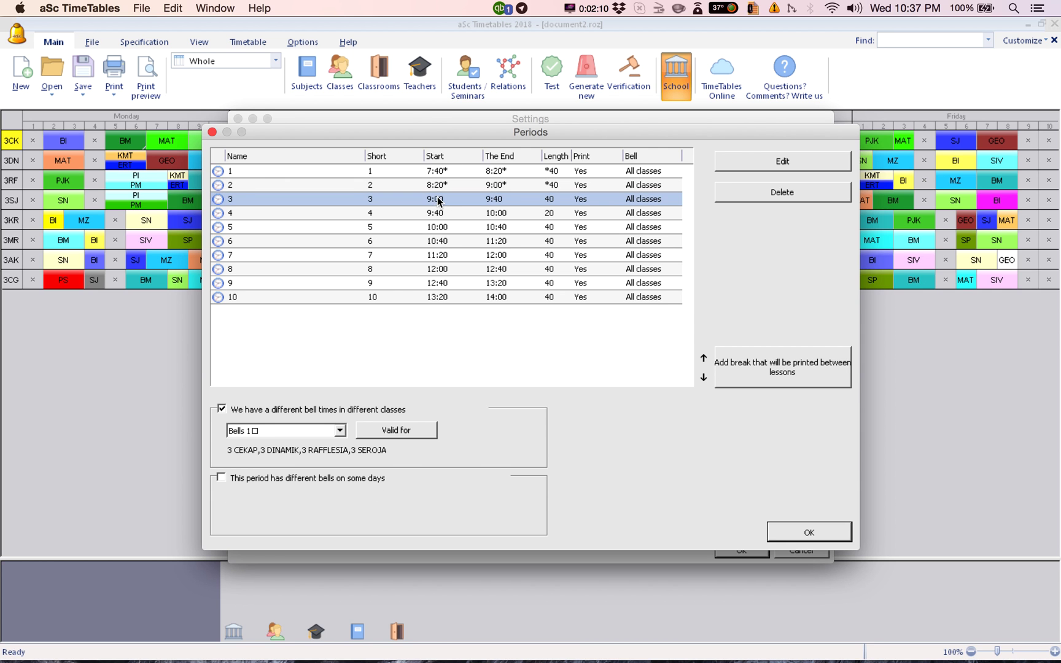
pyautogui.click(276, 477)
pyautogui.click(505, 513)
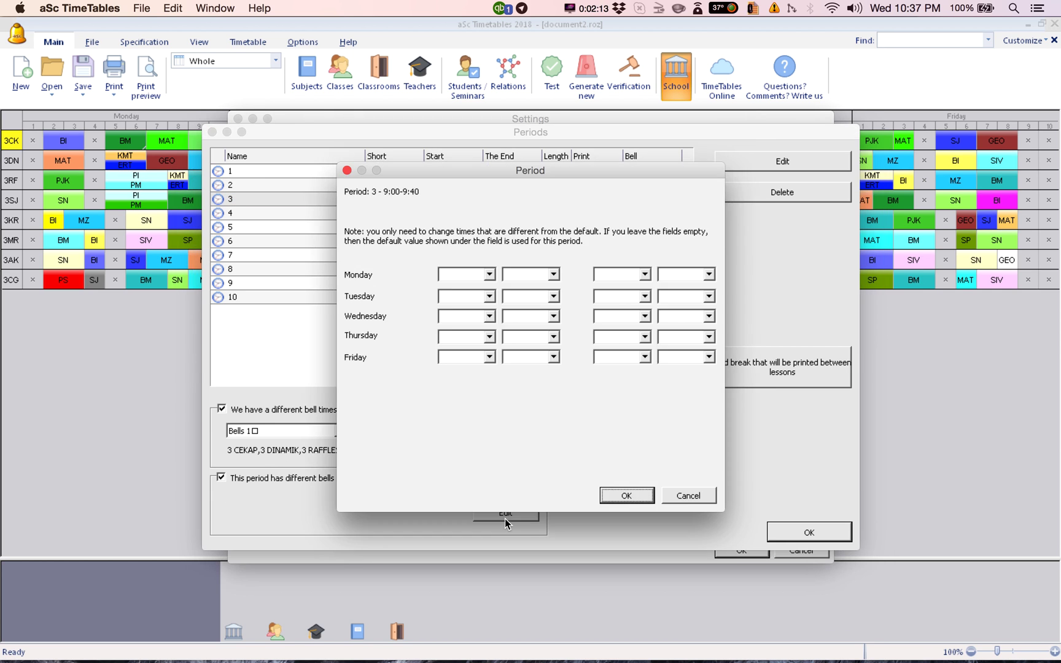
pyautogui.click(461, 360)
pyautogui.write('8')
pyautogui.press('Tab')
pyautogui.write('40 - ')
pyautogui.write('9')
pyautogui.press('Tab')
pyautogui.write('10')
pyautogui.press('Return')
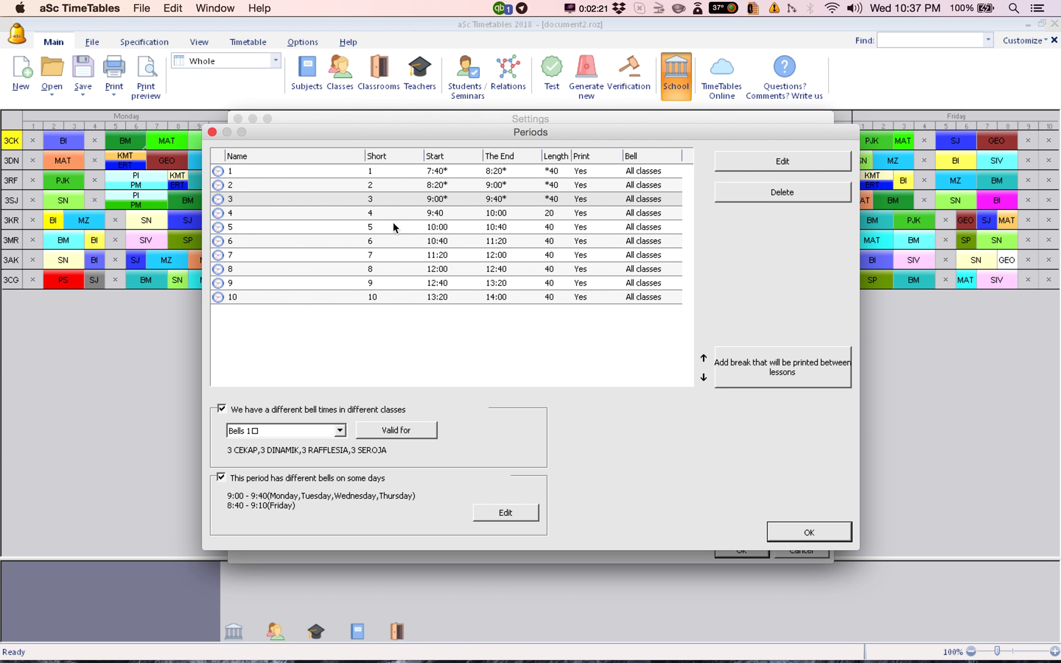
# Step: Give period 4 different Friday bells of 9:10–9:40
pyautogui.click(441, 213)
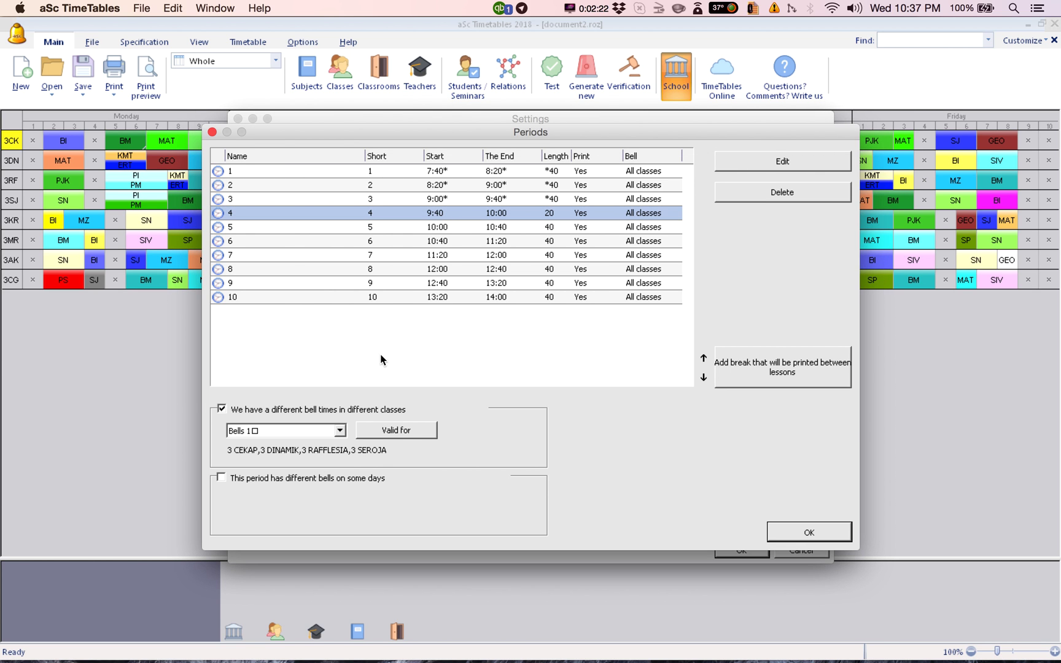
pyautogui.click(312, 478)
pyautogui.click(506, 513)
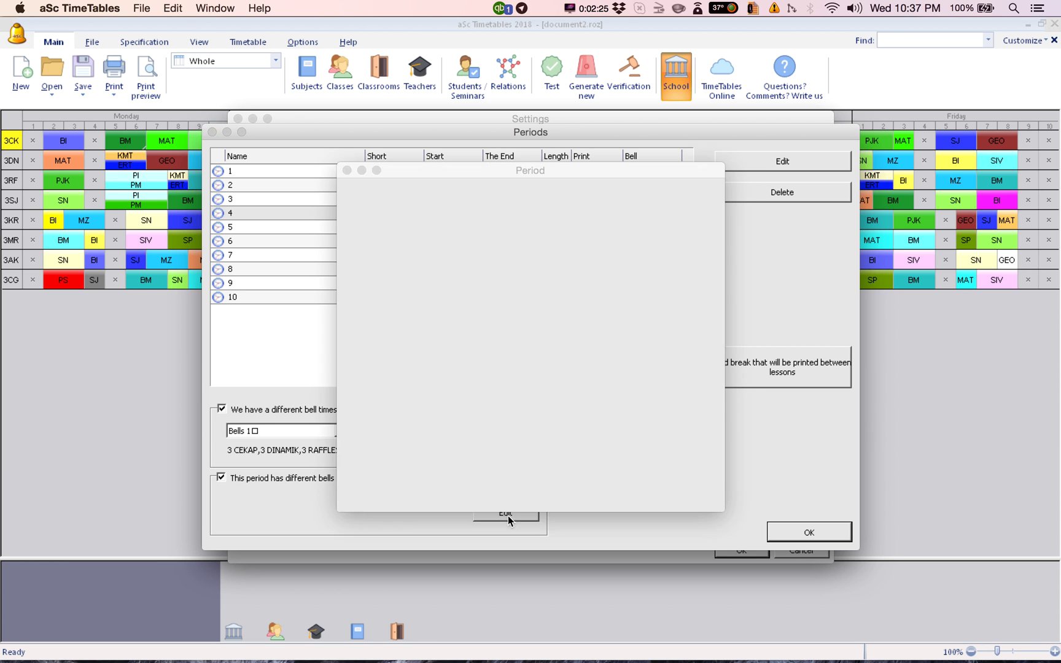
pyautogui.click(462, 358)
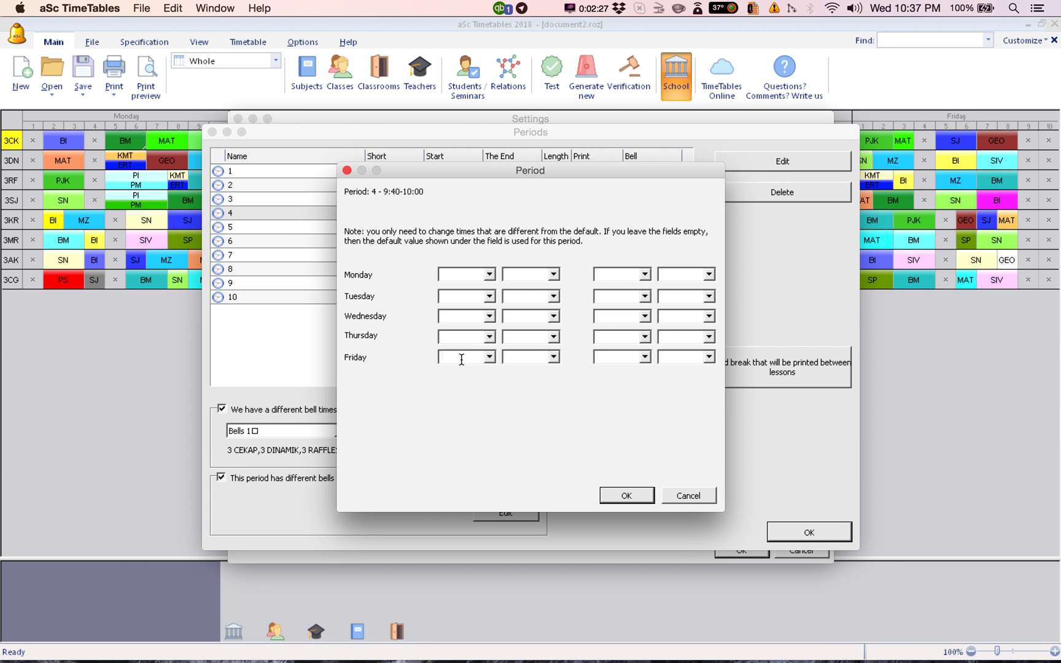
pyautogui.write('9')
pyautogui.press('Tab')
pyautogui.write('10')
pyautogui.press('Tab')
pyautogui.write('9')
pyautogui.press('Tab')
pyautogui.write('40')
pyautogui.press('Return')
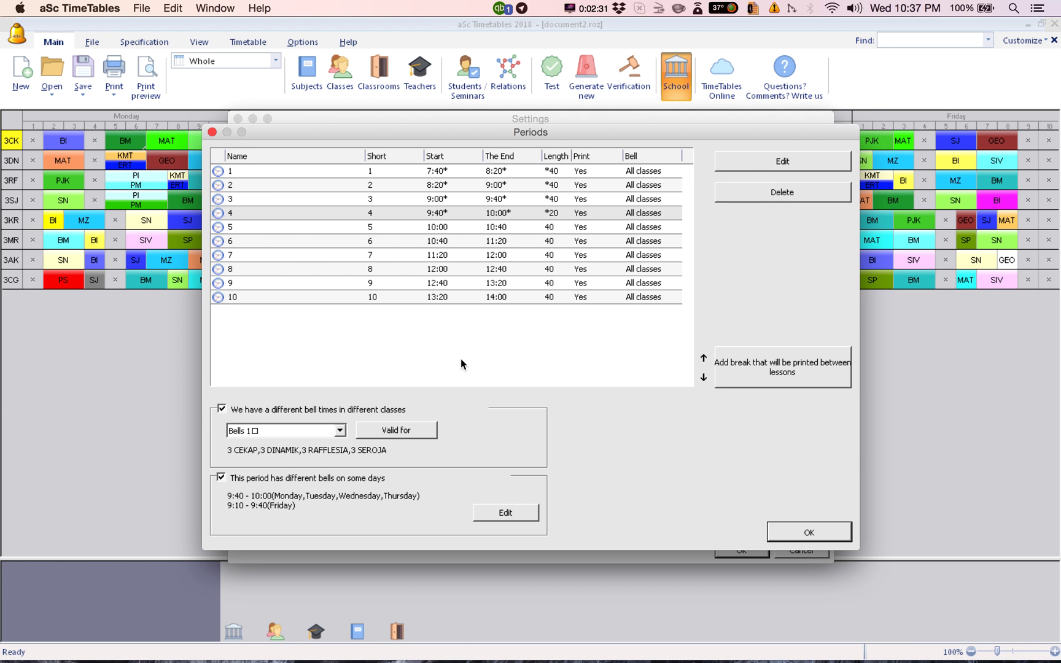
# Step: Give period 5 different Friday bells of 9:40–10:10
pyautogui.click(437, 231)
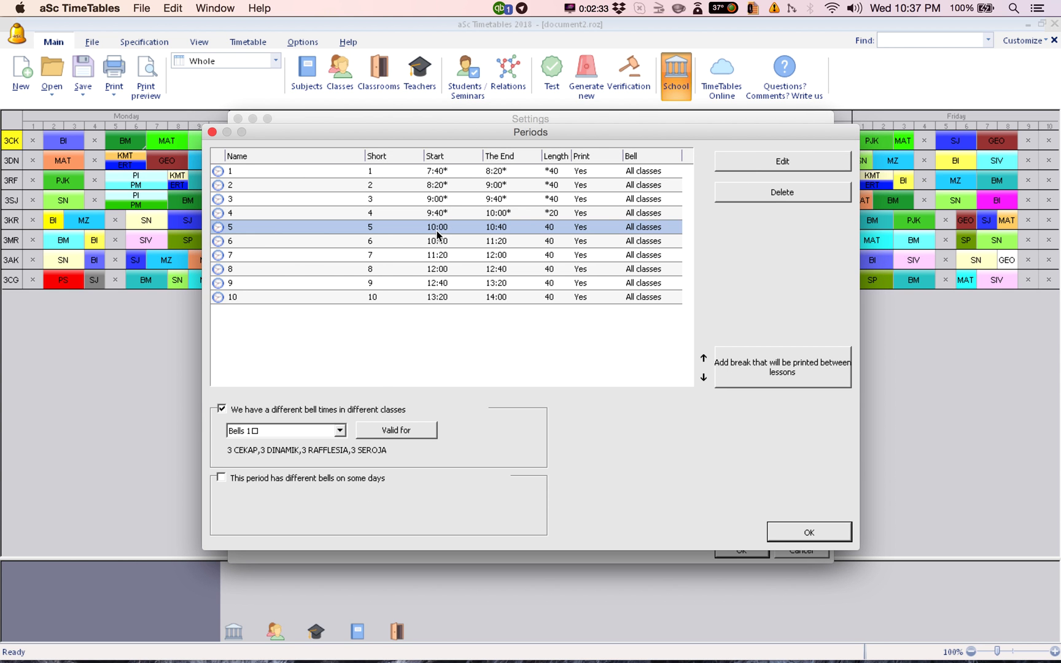
pyautogui.click(321, 477)
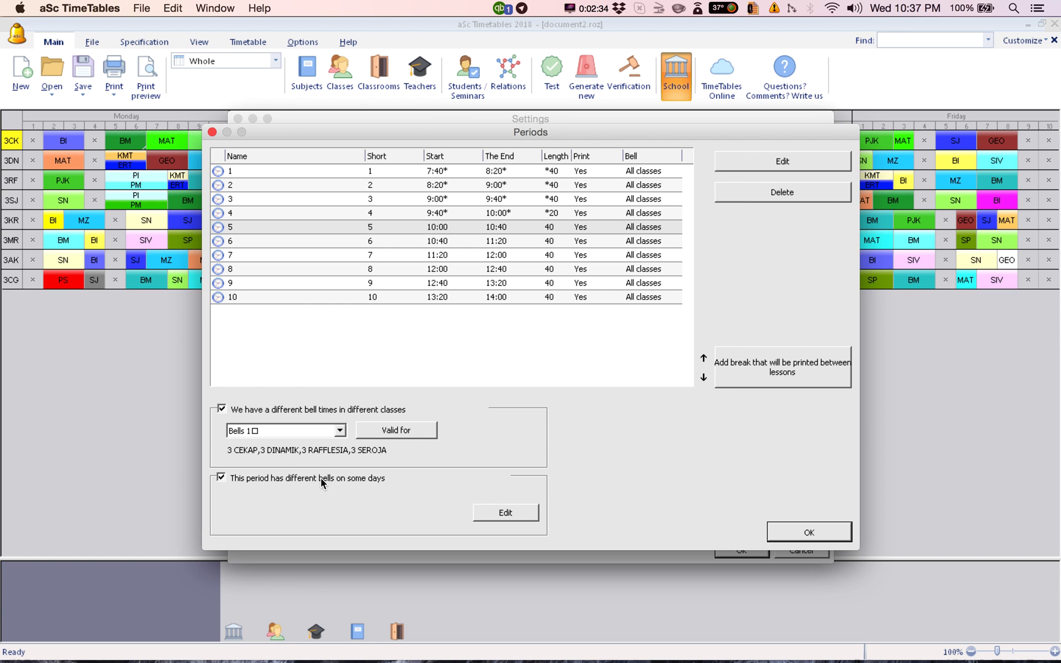
pyautogui.click(509, 517)
pyautogui.click(468, 357)
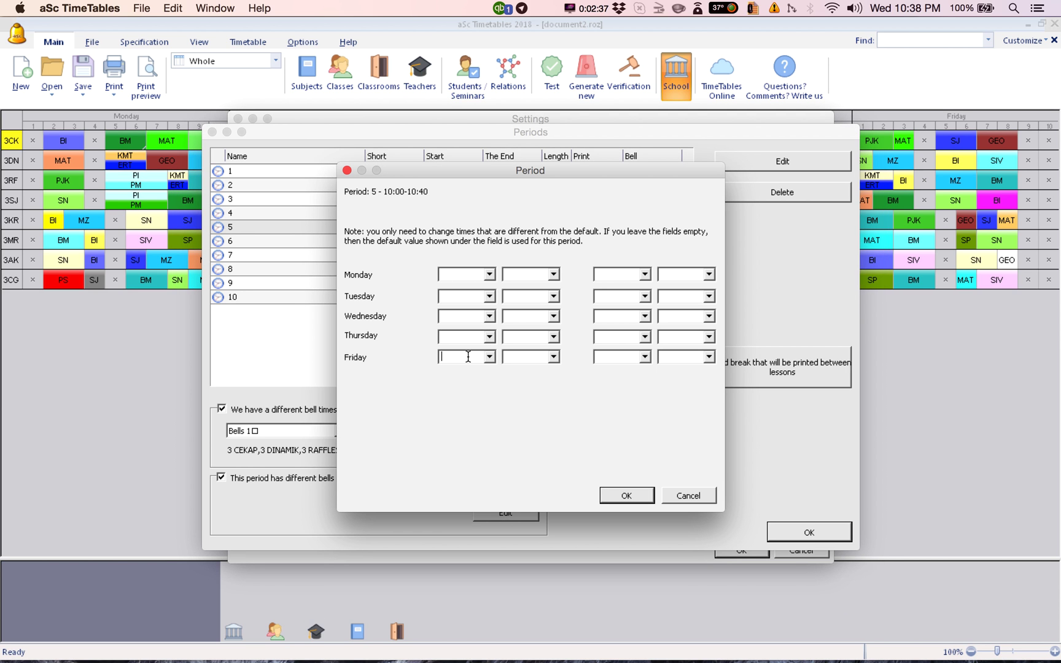
pyautogui.write('9')
pyautogui.press('Tab')
pyautogui.write('40')
pyautogui.press('Tab')
pyautogui.write('10')
pyautogui.press('Tab')
pyautogui.write('10')
pyautogui.press('Return')
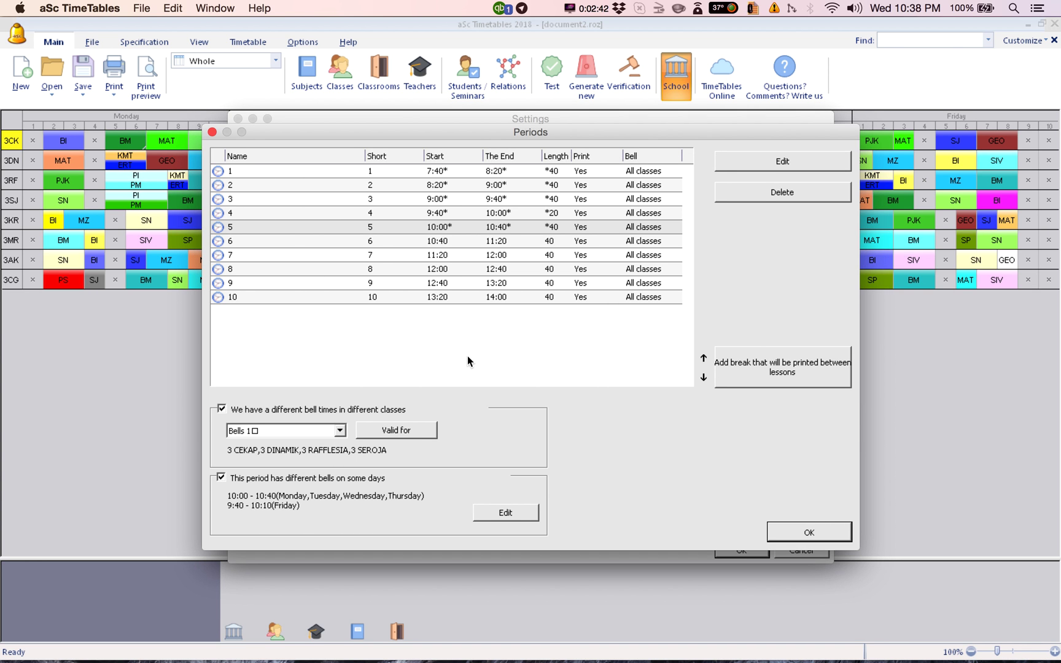
# Step: Give period 6 different Friday bells of 10:10–10:30
pyautogui.click(453, 240)
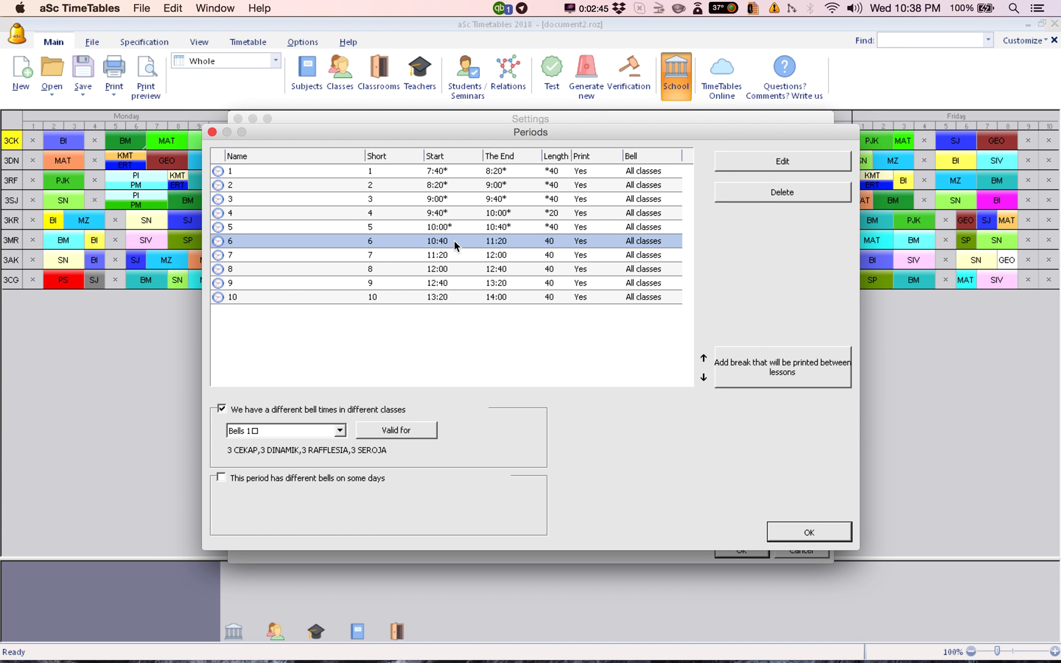
pyautogui.click(250, 480)
pyautogui.click(485, 511)
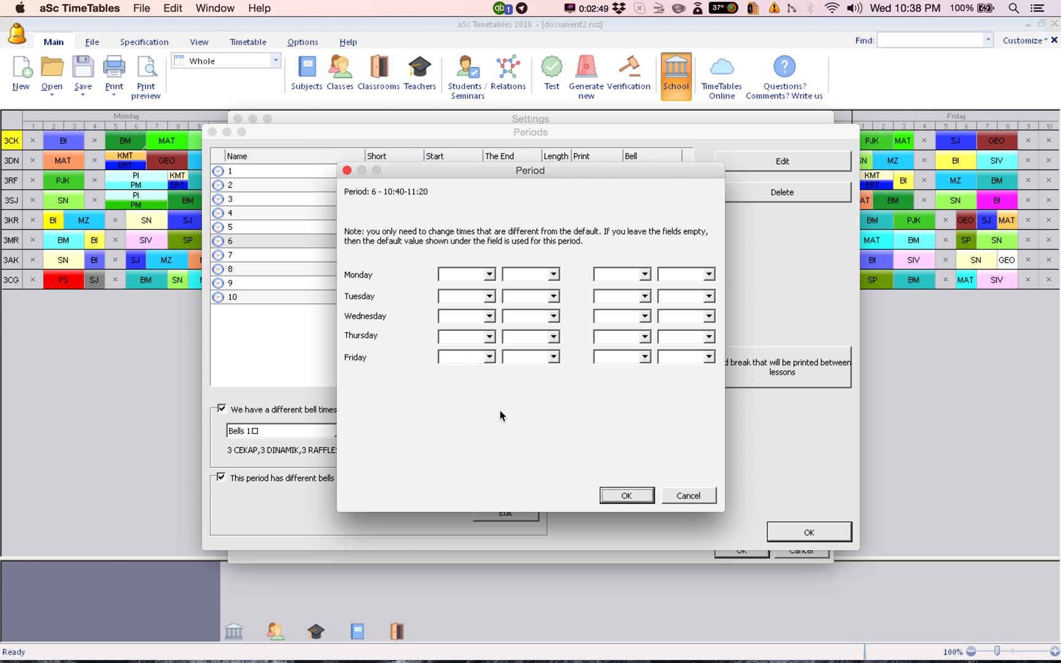
pyautogui.click(461, 356)
pyautogui.write('10')
pyautogui.press('Tab')
pyautogui.write('10')
pyautogui.press('Tab')
pyautogui.write('10:')
pyautogui.write('30')
pyautogui.press('Return')
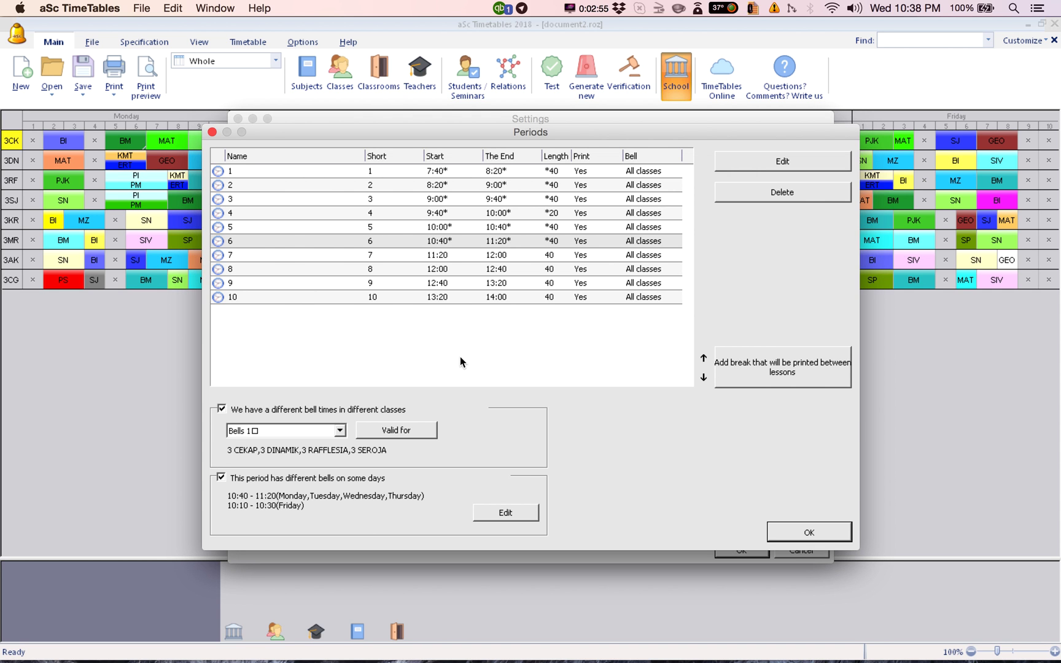
# Step: Give periods 7 and 8 Friday bells of 10:30–11:00 and 11:00–11:30
pyautogui.click(437, 260)
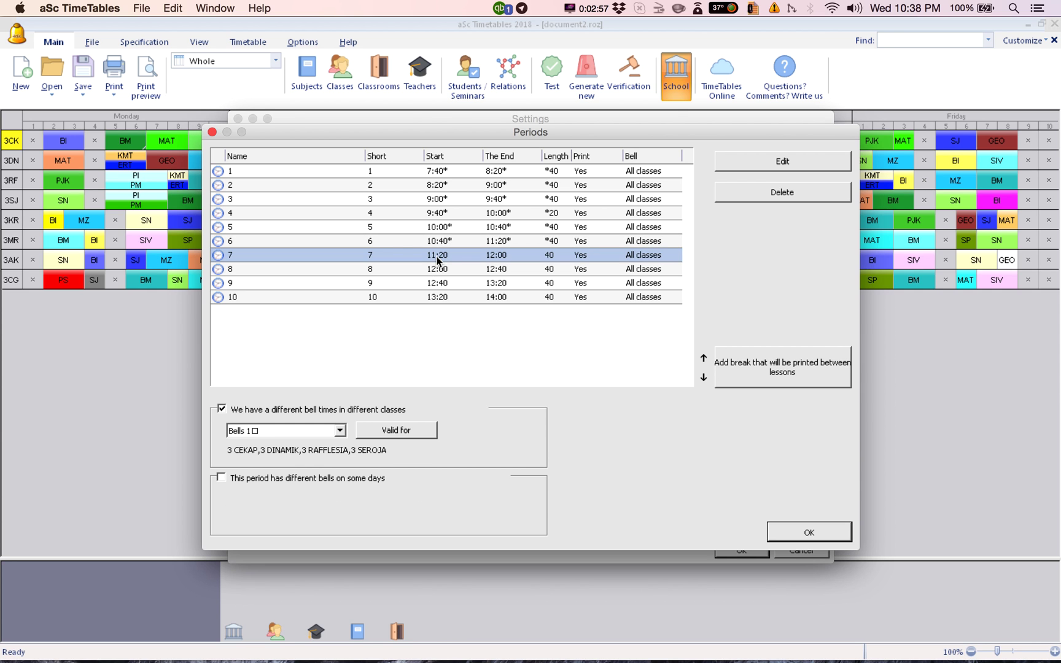
pyautogui.click(355, 479)
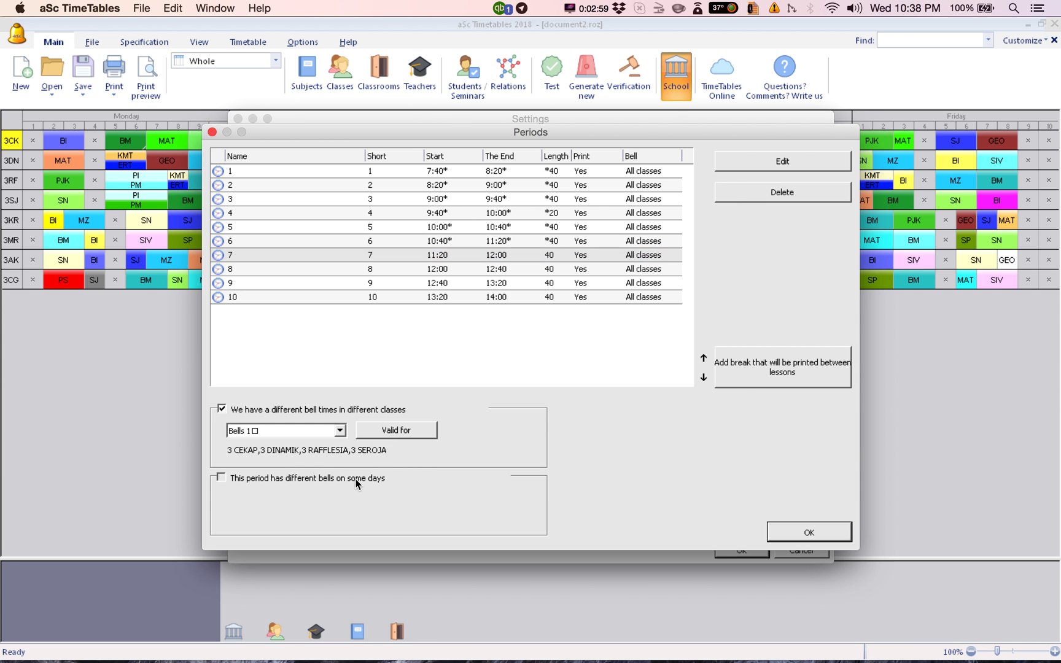
pyautogui.click(494, 511)
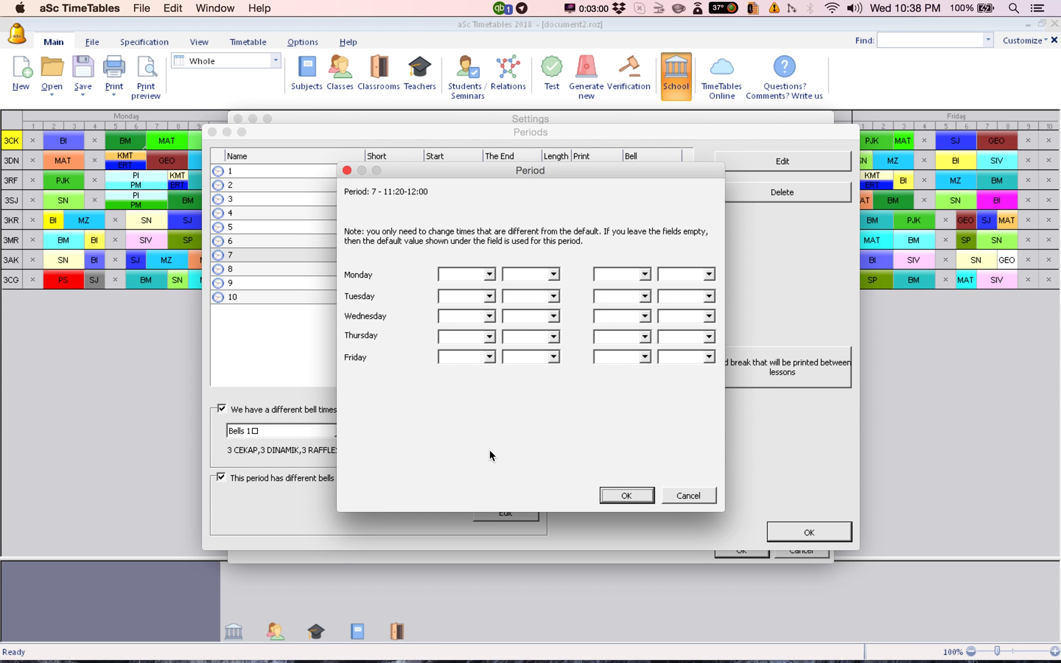
pyautogui.click(463, 357)
pyautogui.write('10301100')
pyautogui.press('Return')
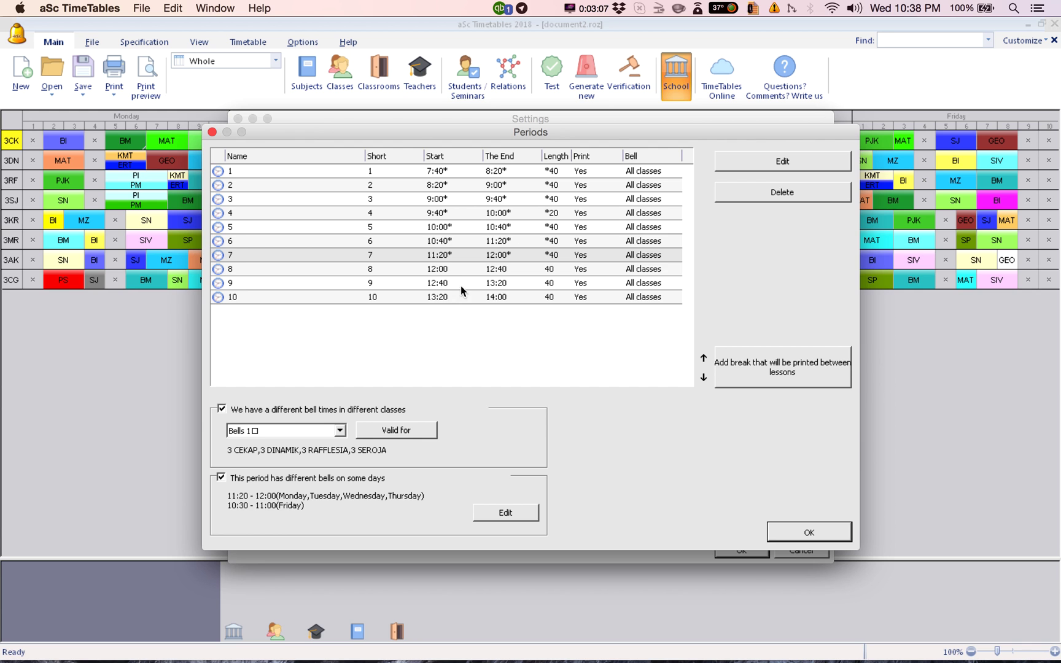
pyautogui.click(463, 269)
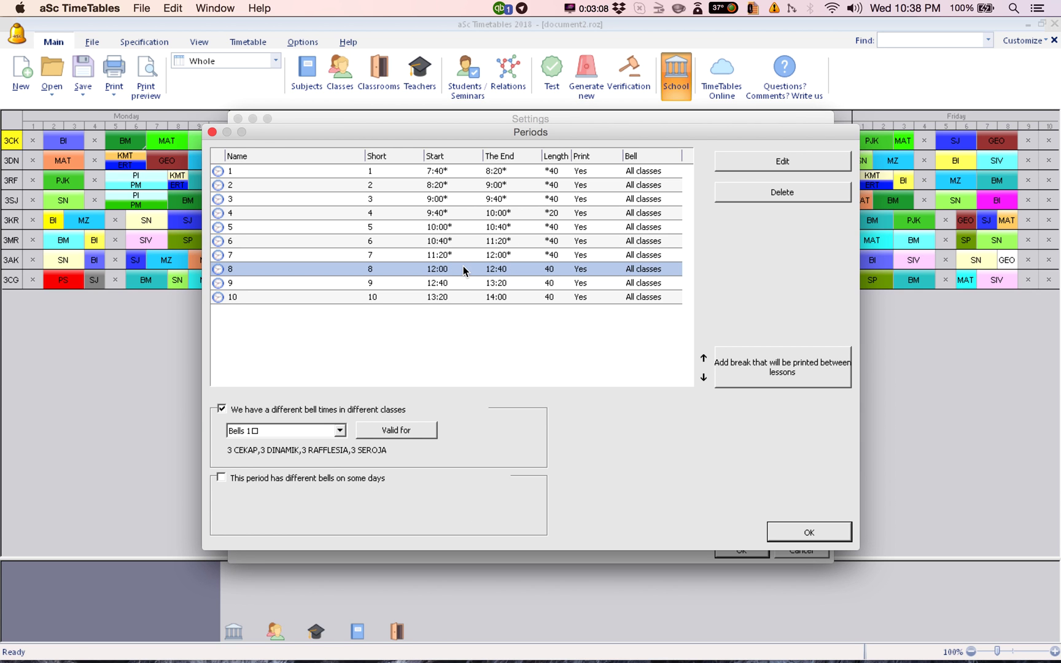
pyautogui.click(307, 477)
pyautogui.click(504, 517)
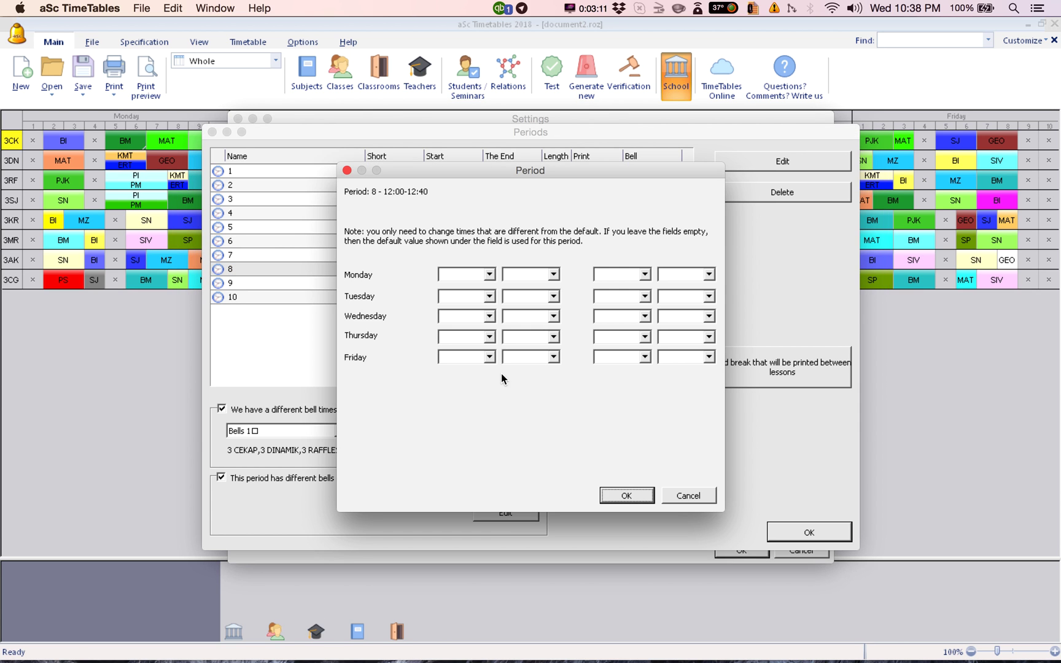
pyautogui.click(461, 360)
pyautogui.write('11:00 - 11:')
pyautogui.write('30')
pyautogui.press('Return')
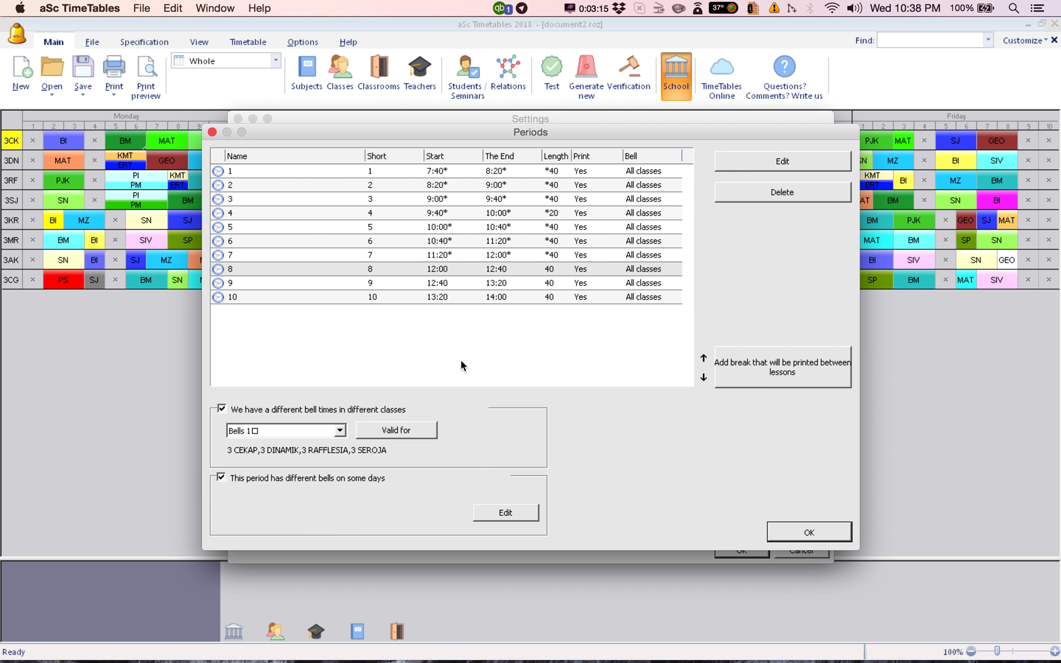
# Step: Give period 9 different Friday bells of 11:30–12:00
pyautogui.click(459, 288)
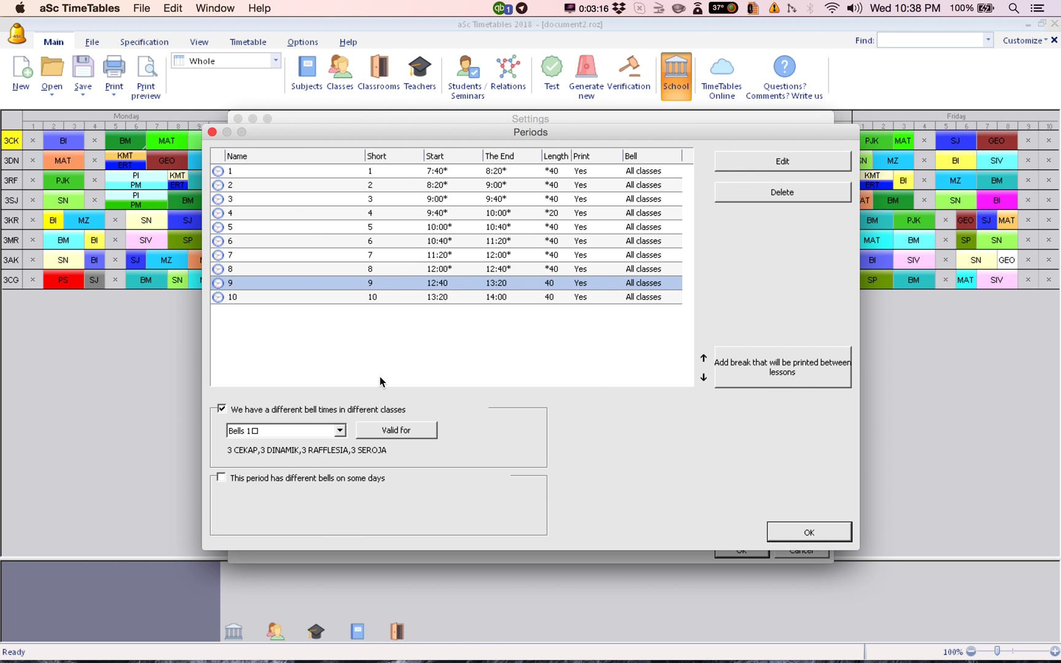
pyautogui.click(307, 481)
pyautogui.click(501, 514)
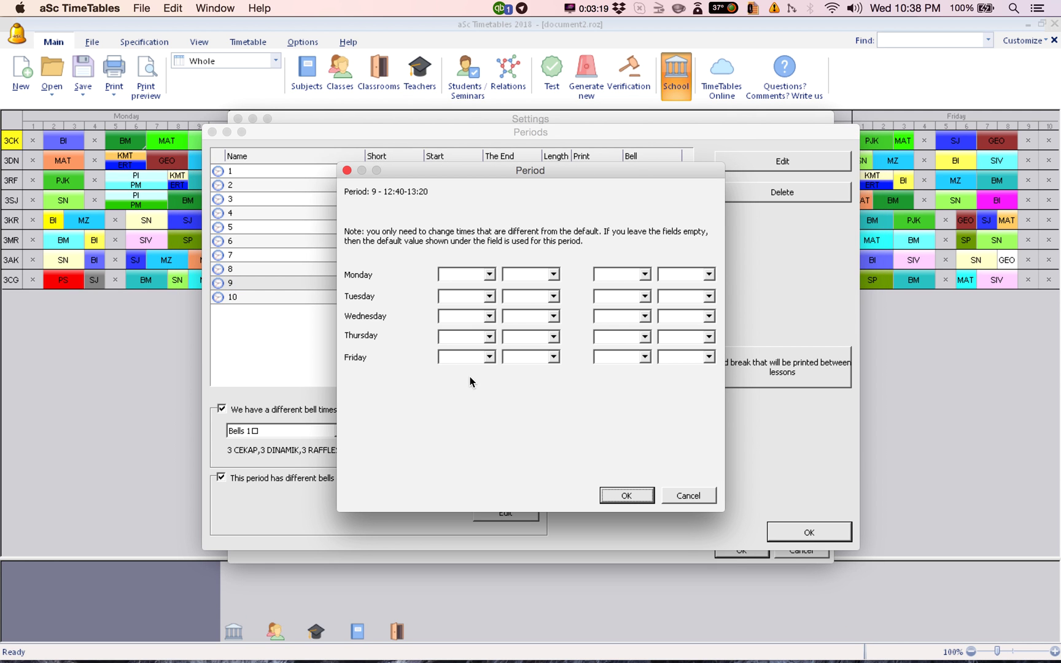
pyautogui.click(465, 357)
pyautogui.write('11')
pyautogui.press('Tab')
pyautogui.write('30')
pyautogui.press('Tab')
pyautogui.write('12')
pyautogui.press('Tab')
pyautogui.write('00')
pyautogui.press('Return')
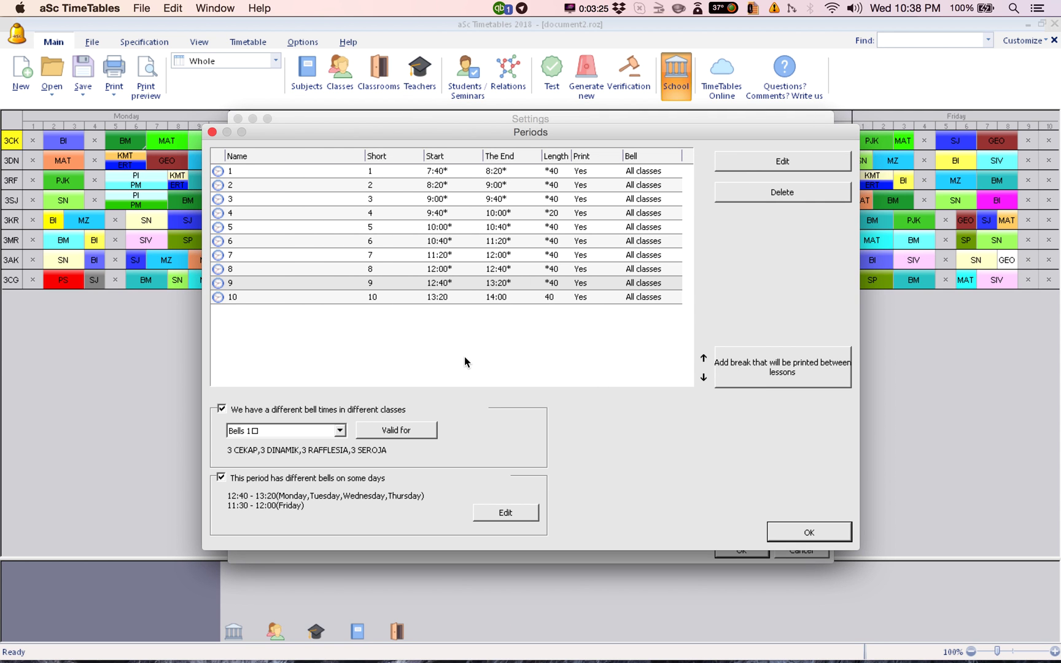
# Step: Check periods 8 and 9, then set period 10's Friday bells to 12:00–12:30
pyautogui.click(475, 269)
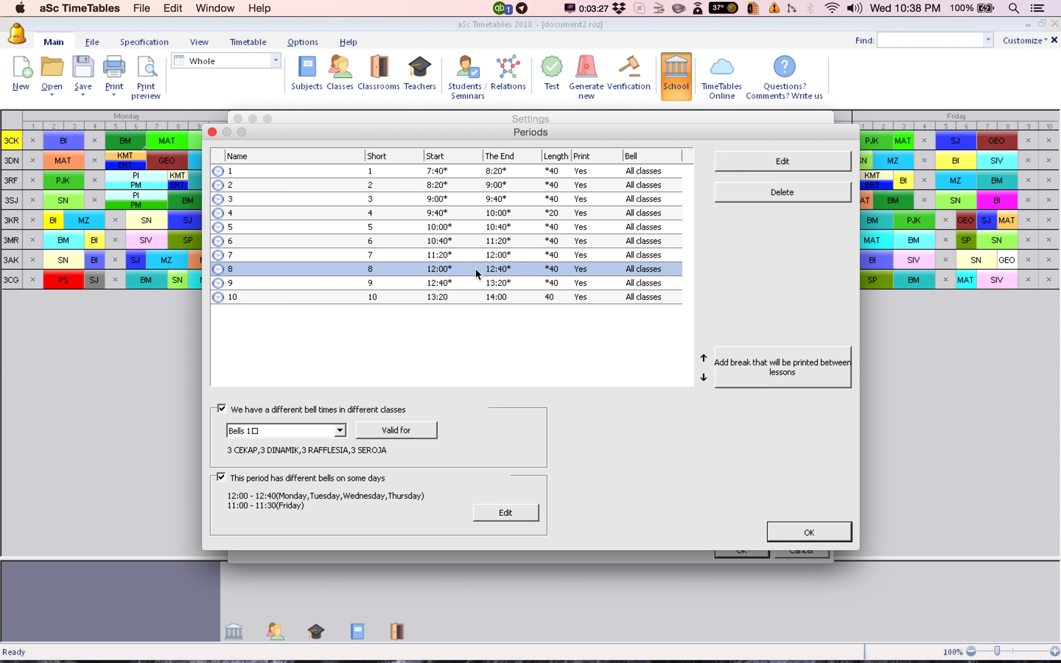
pyautogui.click(471, 282)
pyautogui.click(464, 298)
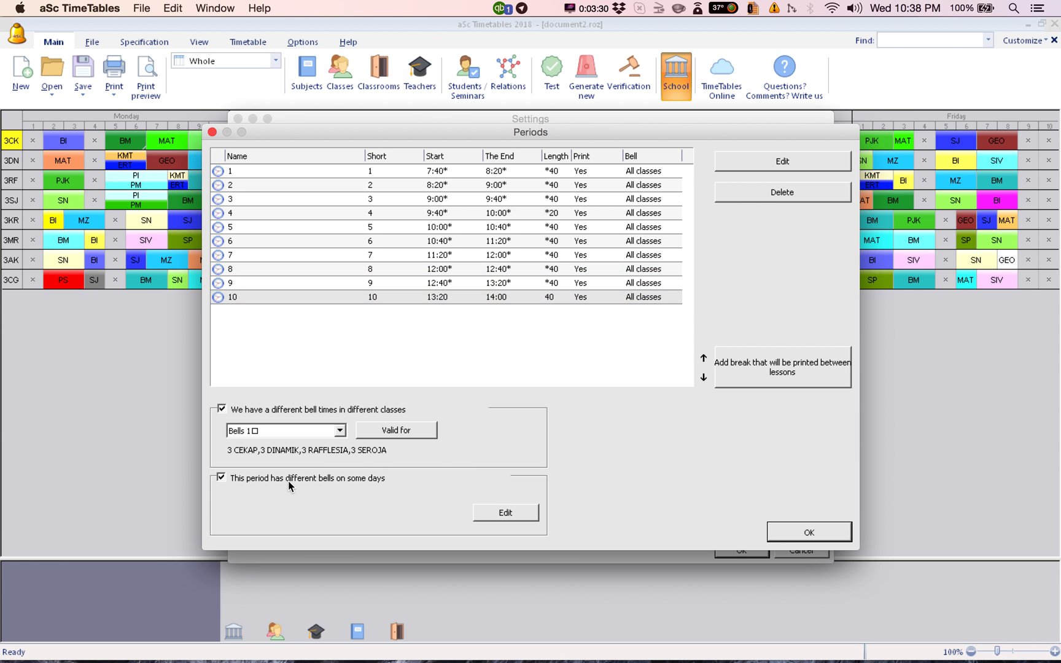
pyautogui.click(514, 514)
pyautogui.click(448, 361)
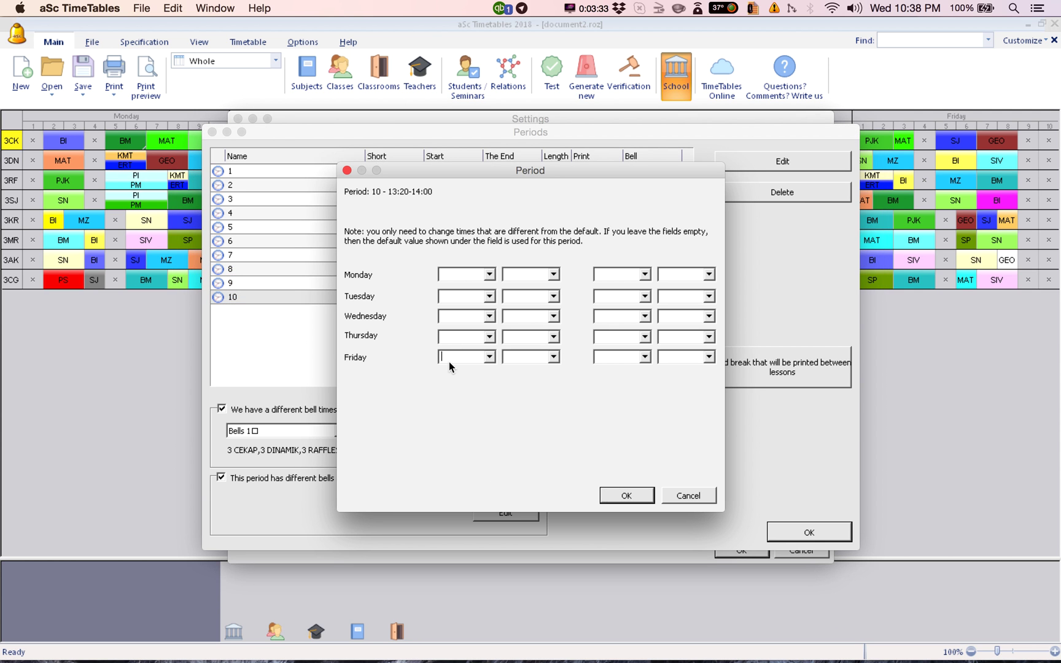
pyautogui.write('12')
pyautogui.press('Tab')
pyautogui.write('00')
pyautogui.press('Tab')
pyautogui.write('12')
pyautogui.press('Tab')
pyautogui.write('30')
pyautogui.press('Return')
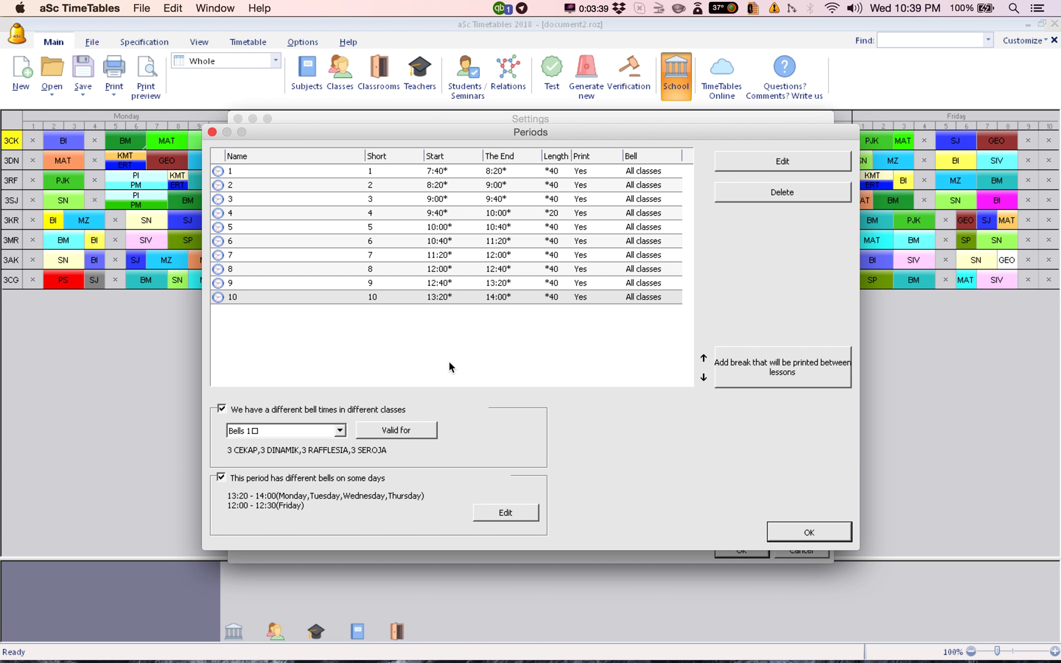
# Step: Close the bell settings, open the 3 CEKAP timetable print preview and its lesson-card Print setup
pyautogui.click(792, 536)
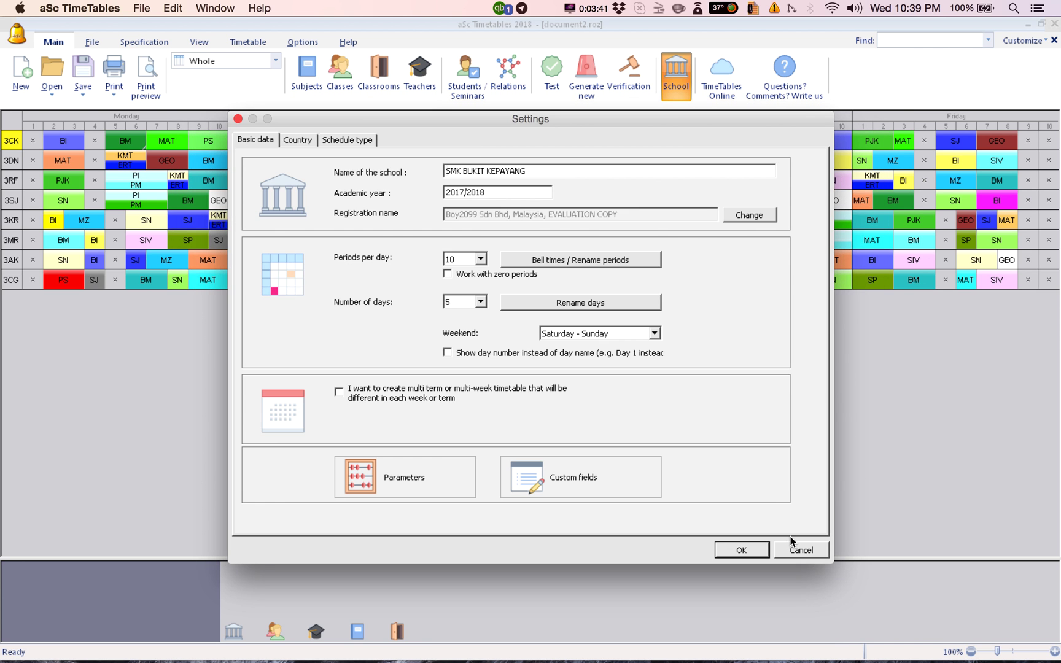
pyautogui.click(743, 550)
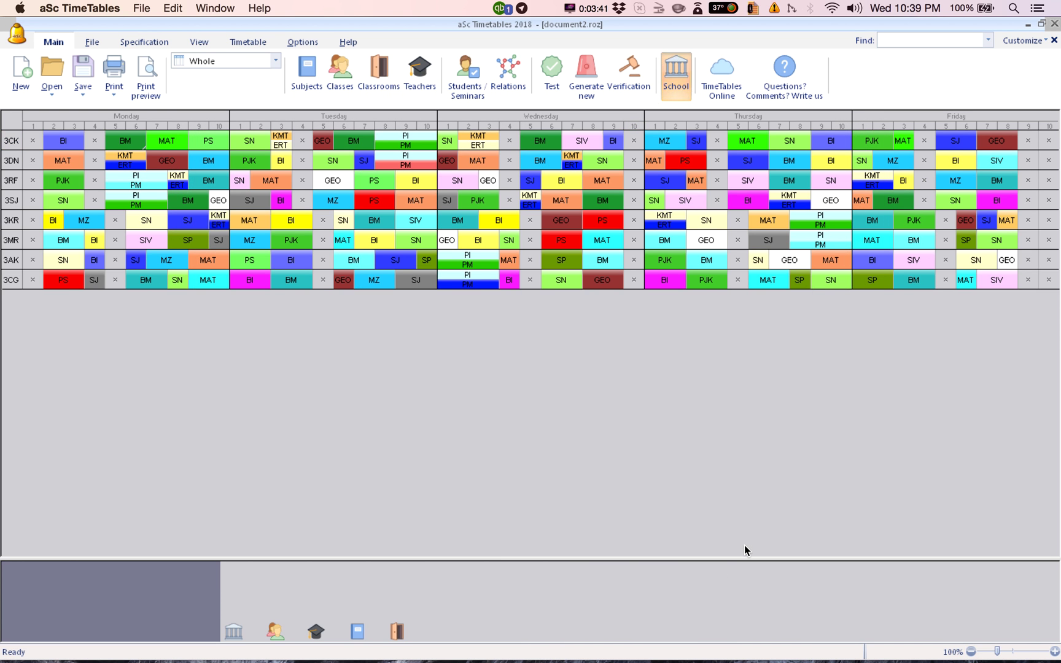
pyautogui.click(140, 69)
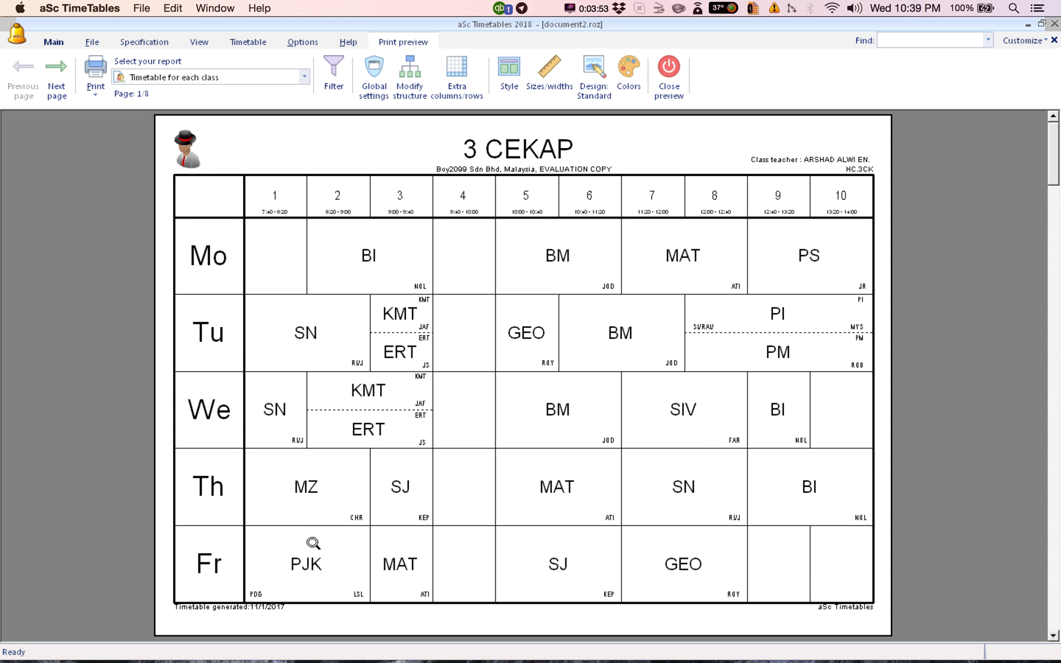
pyautogui.doubleClick(313, 542)
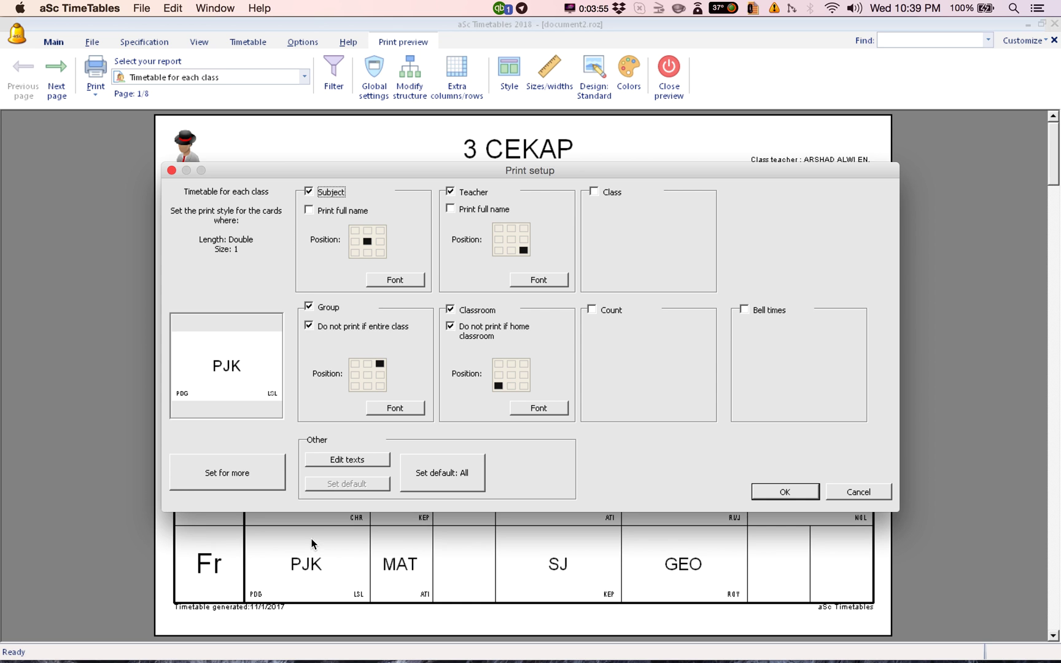
# Step: Print bell times at the top centre of all lesson cards in a larger font
pyautogui.click(744, 311)
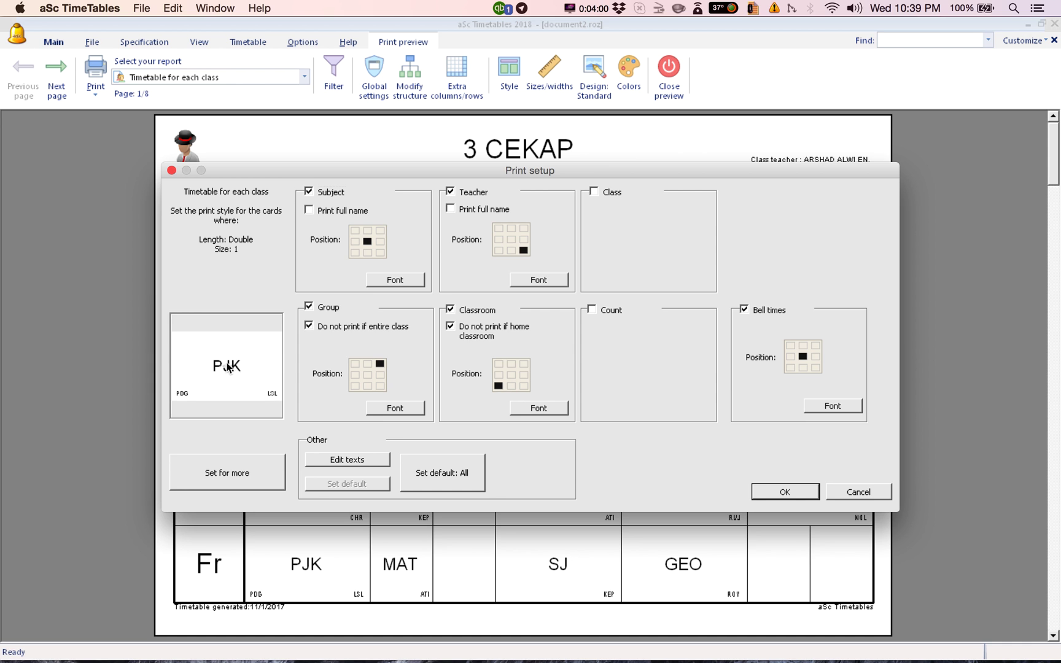
pyautogui.click(802, 346)
pyautogui.click(827, 405)
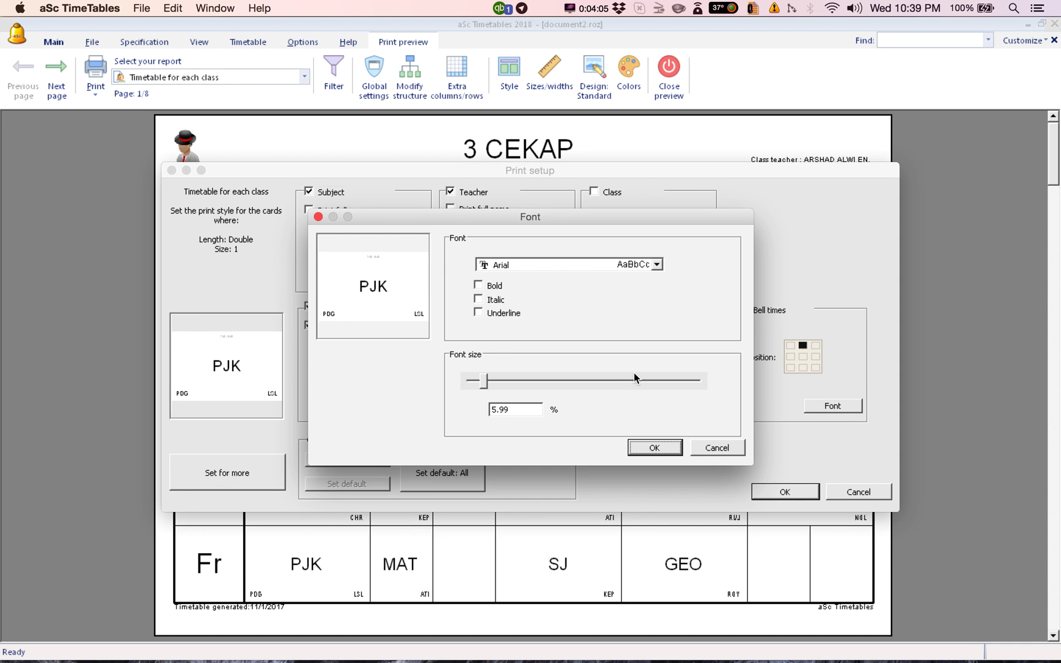
pyautogui.moveTo(485, 377); pyautogui.dragTo(491, 378)
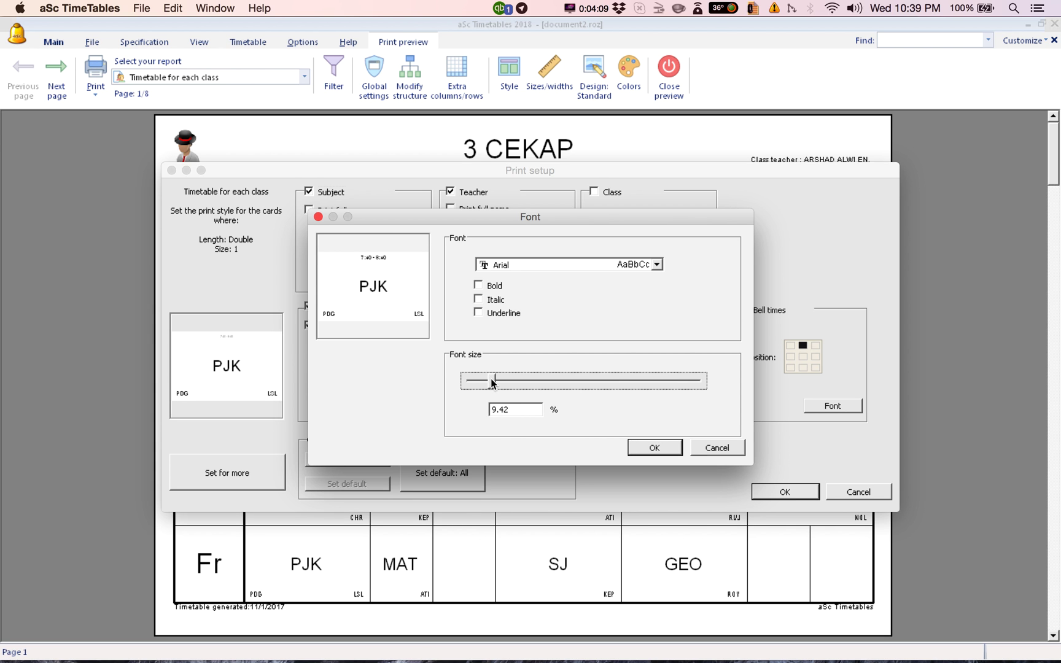
pyautogui.click(655, 448)
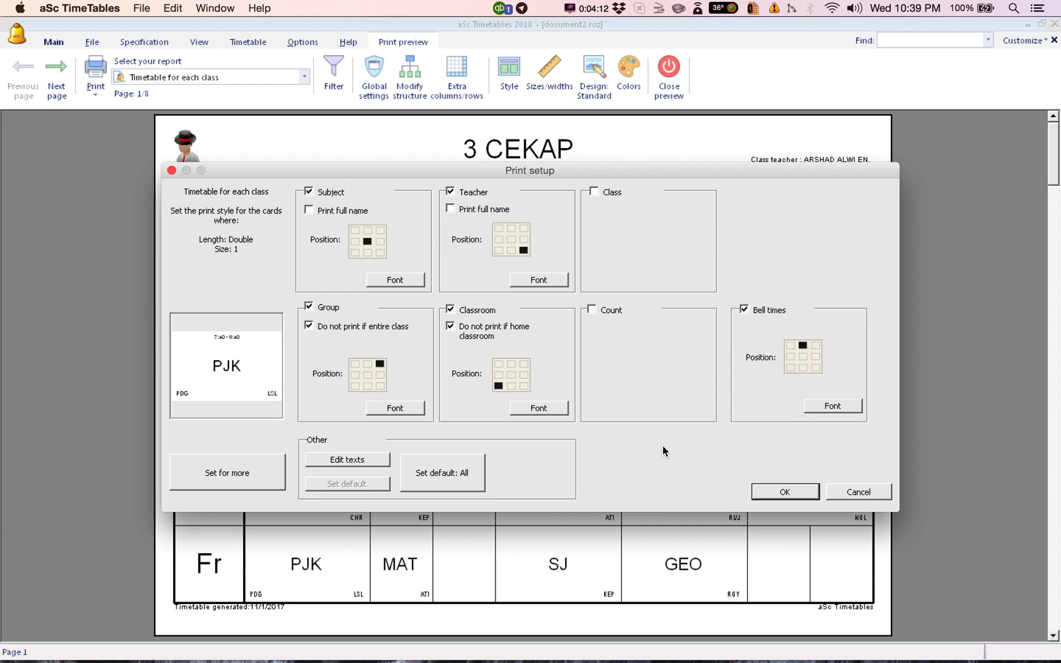
pyautogui.click(212, 469)
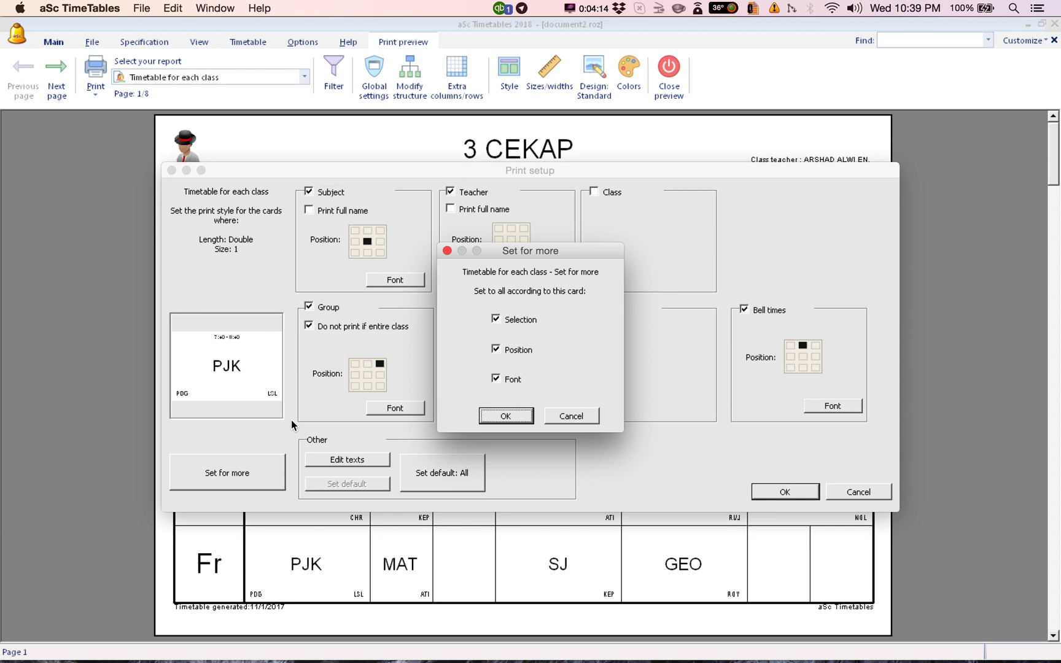
pyautogui.click(502, 418)
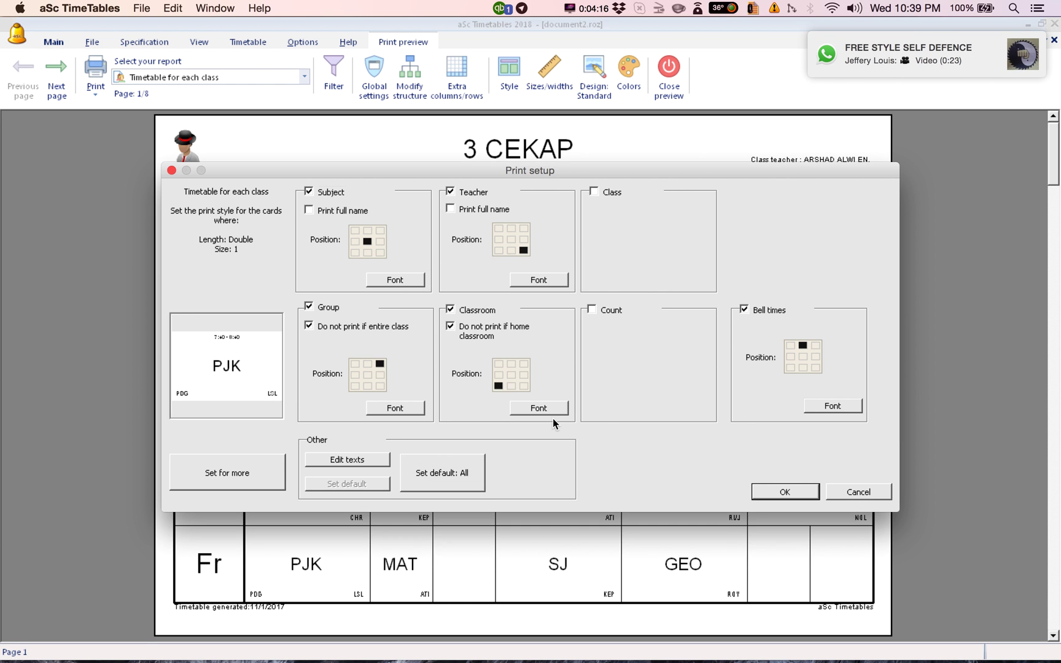
pyautogui.click(784, 493)
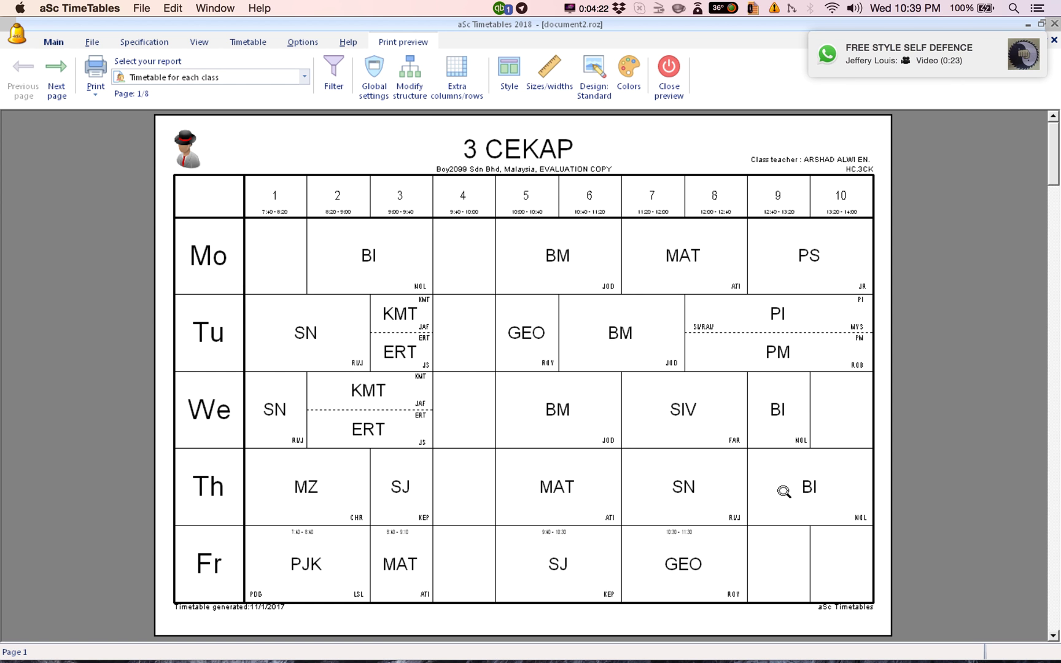
pyautogui.click(322, 551)
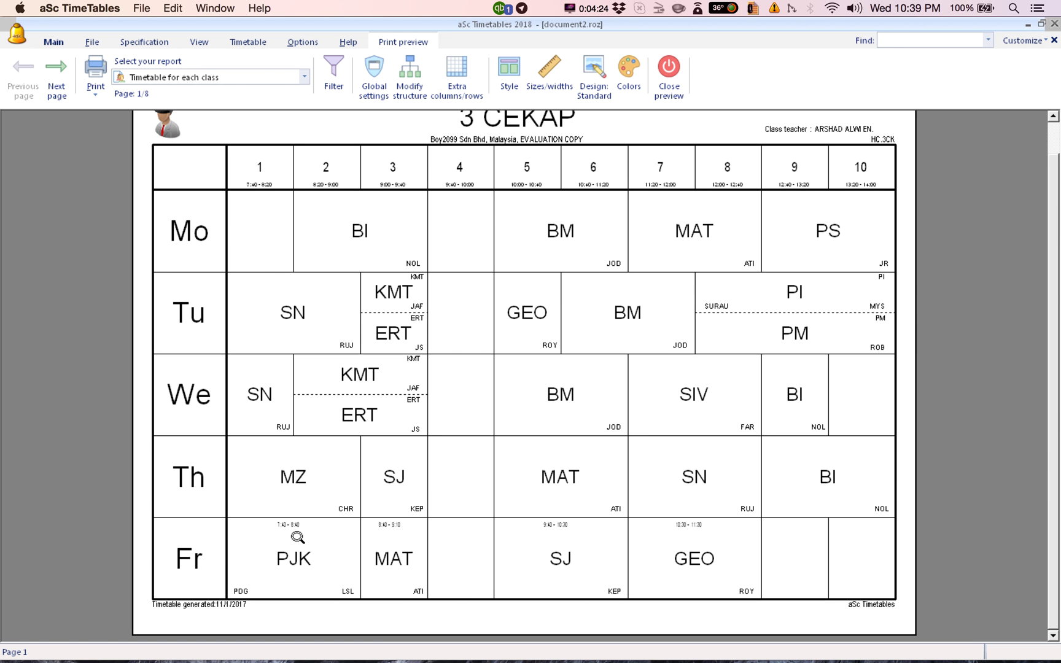